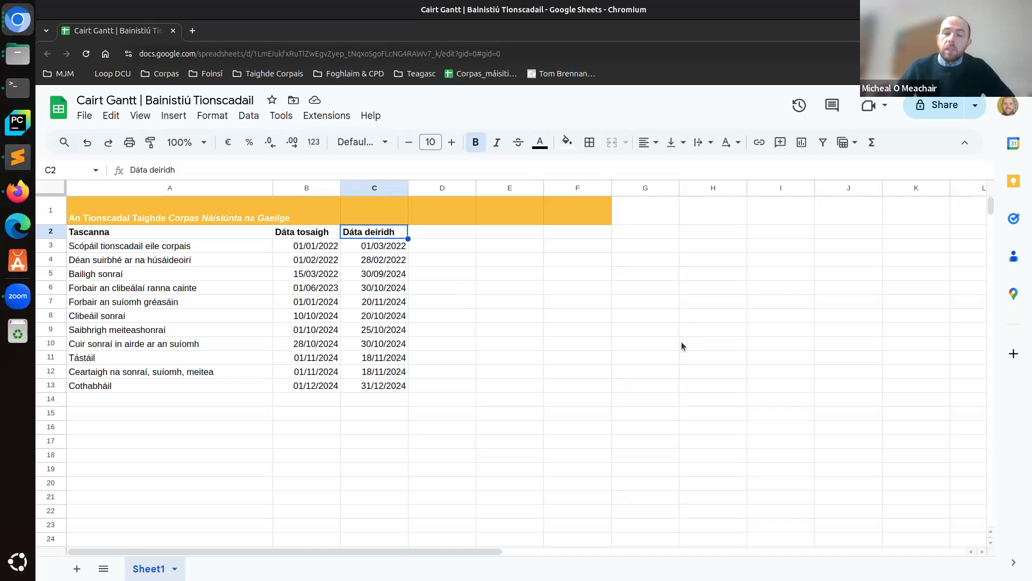
Step: Add the column heading "Fad" in cell D2, beside the end date heading
{"action": "left_click", "coordinate": [439, 246]}
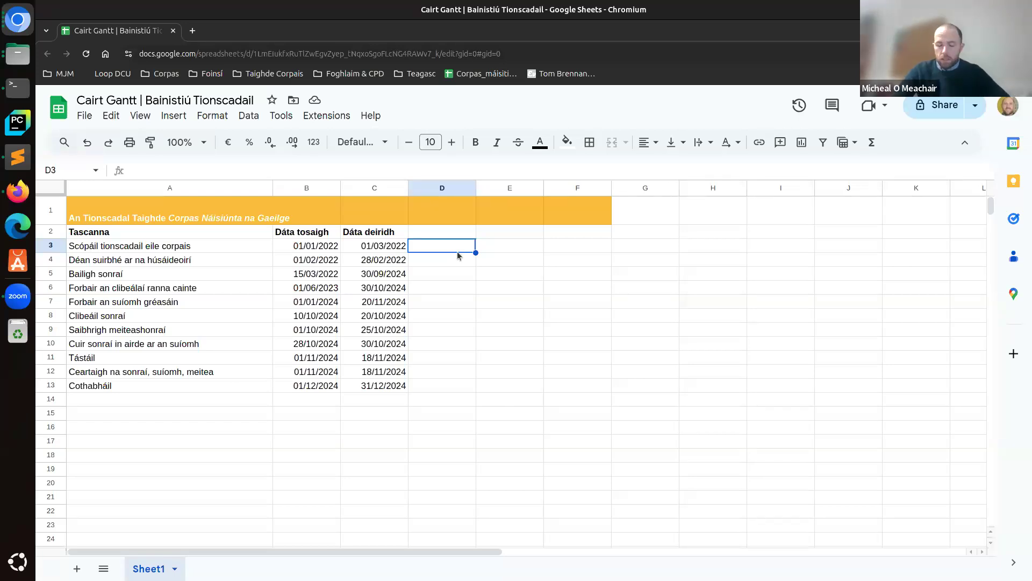
{"action": "left_click", "coordinate": [437, 234]}
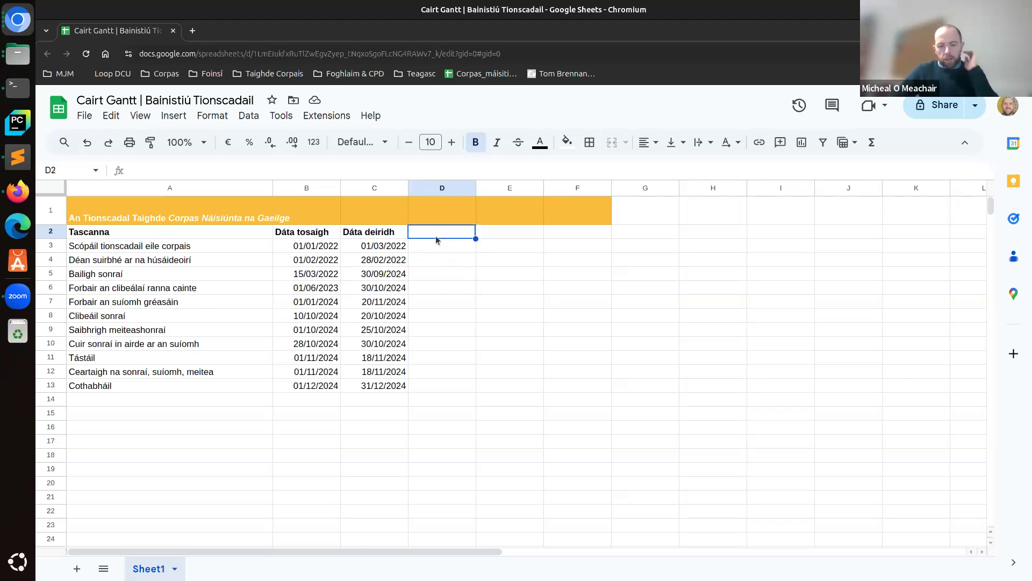
{"action": "type", "text": "Fad"}
{"action": "key", "text": "Return"}
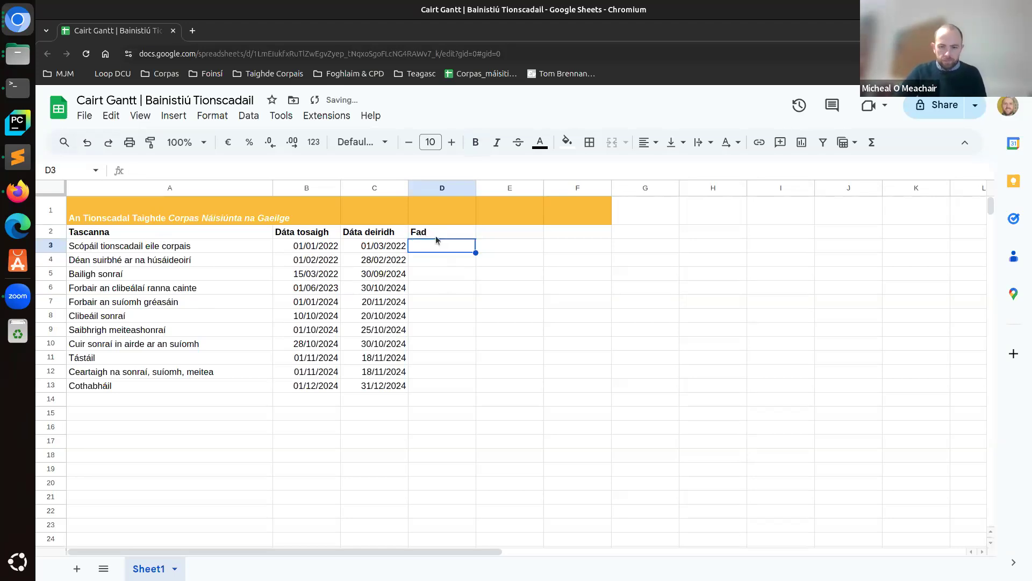
Step: Calculate the first task's duration in D3 with =c3-b3 and accept the suggested autofill for the remaining tasks
{"action": "type", "text": "=c3-b"}
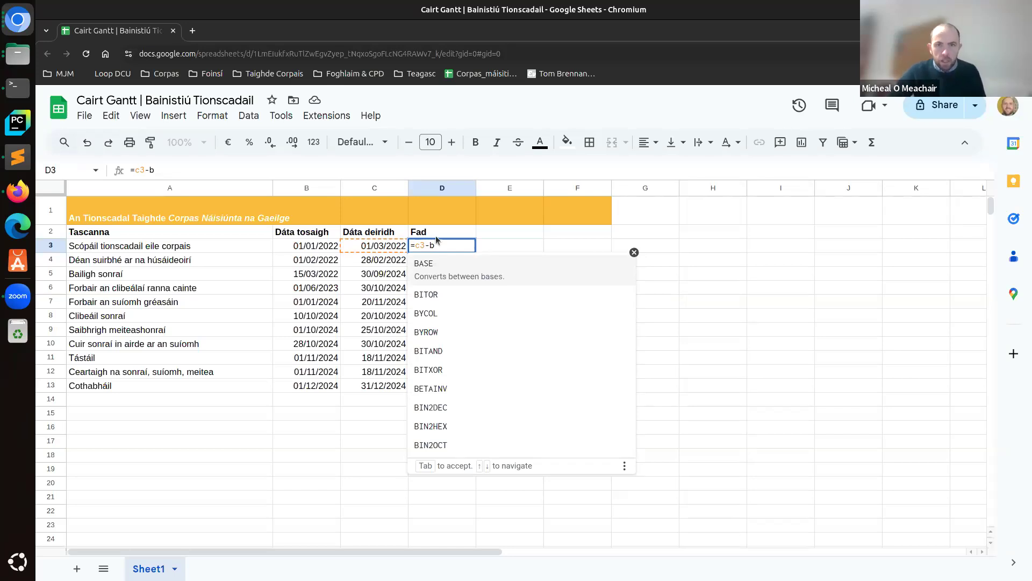
{"action": "type", "text": "3"}
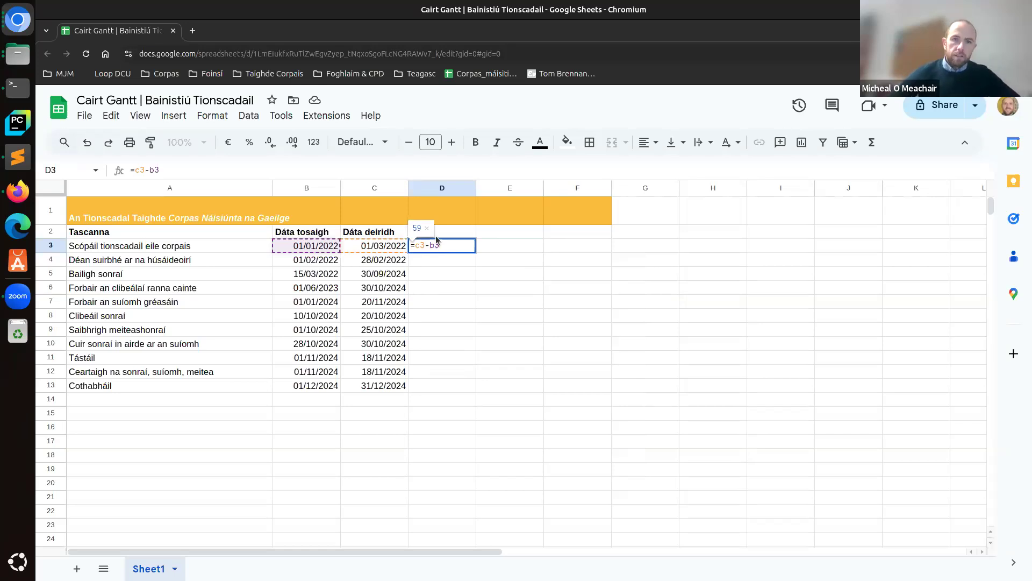
{"action": "key", "text": "Return"}
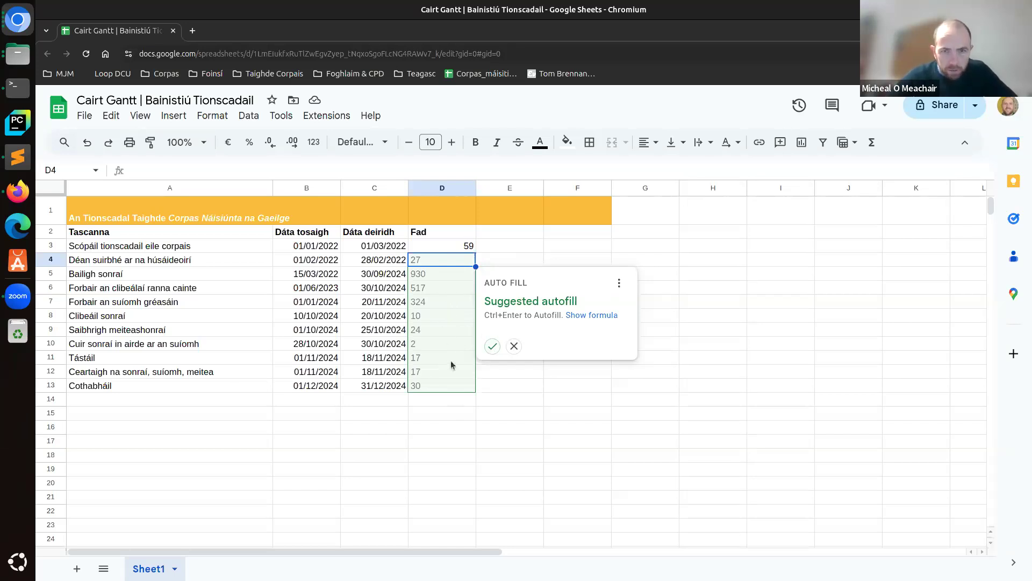
{"action": "left_click", "coordinate": [493, 346]}
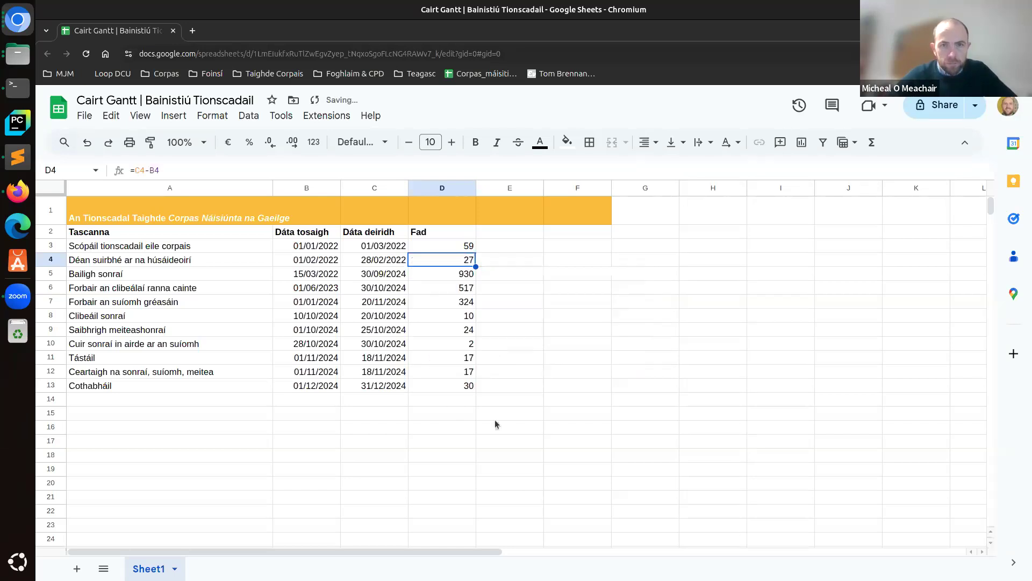
Step: Check the autofilled formulas in several cells of the Fad column without changing them
{"action": "left_click", "coordinate": [454, 347]}
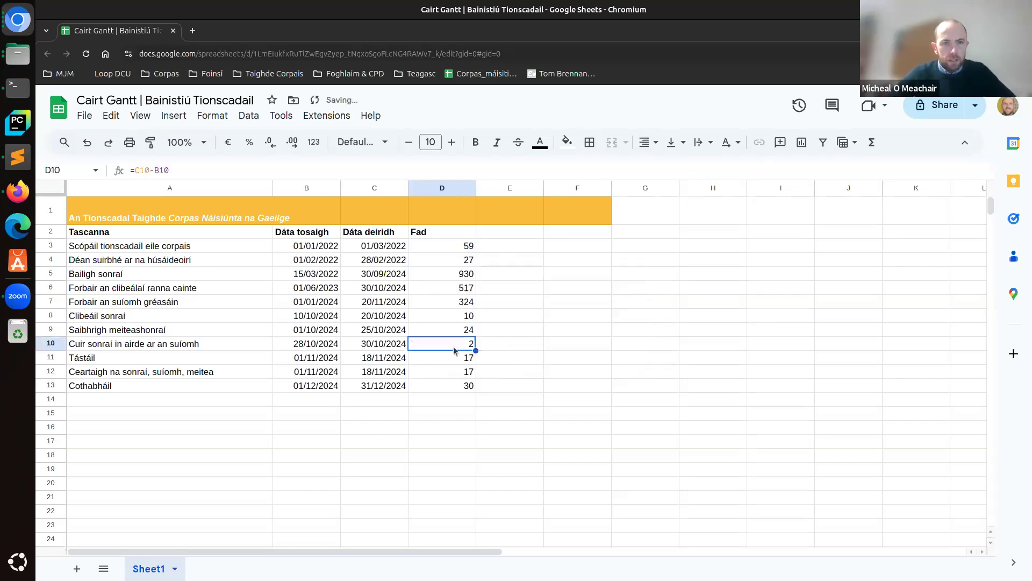
{"action": "left_click", "coordinate": [452, 385]}
{"action": "left_click_drag", "start_coordinate": [176, 165], "coordinate": [135, 170]}
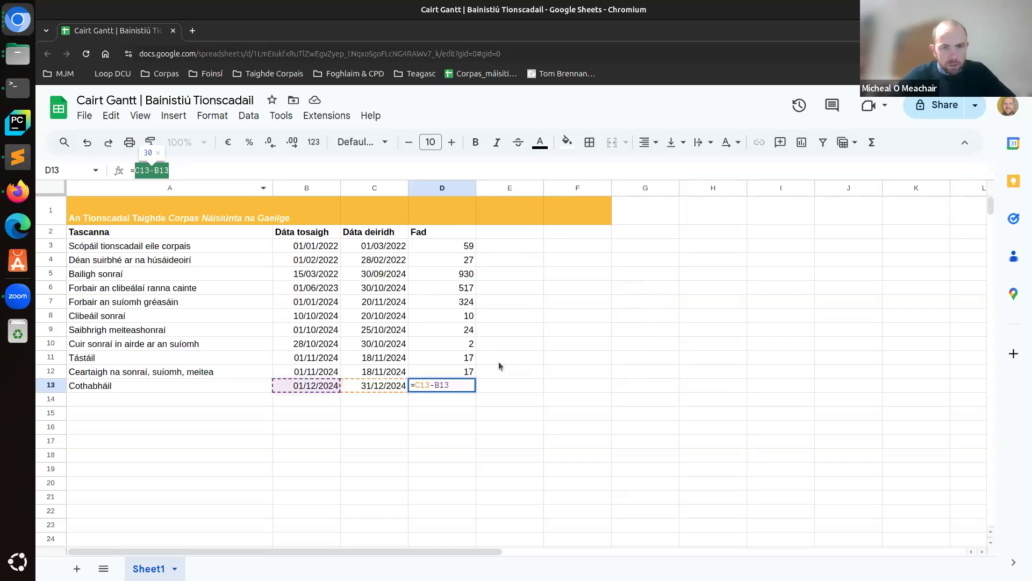
{"action": "key", "text": "Escape"}
{"action": "left_click", "coordinate": [458, 358]}
{"action": "left_click", "coordinate": [190, 169]}
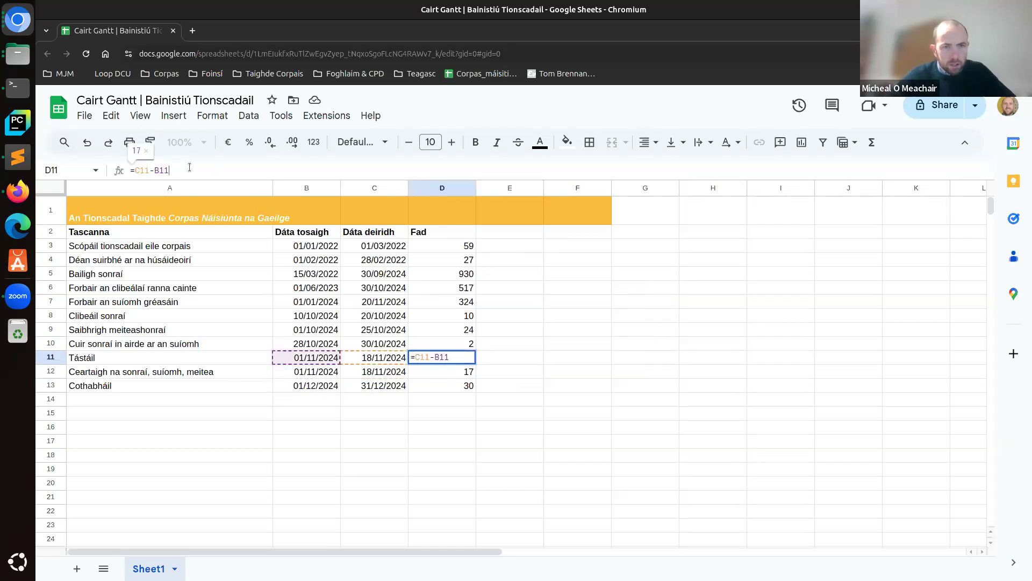
{"action": "left_click", "coordinate": [459, 314]}
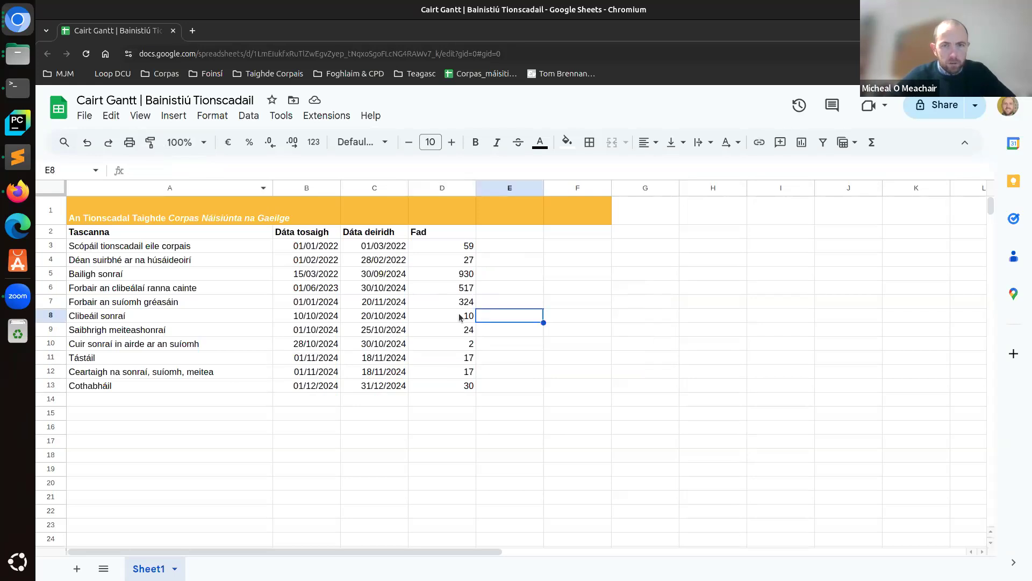
{"action": "left_click", "coordinate": [207, 171]}
{"action": "left_click", "coordinate": [524, 304]}
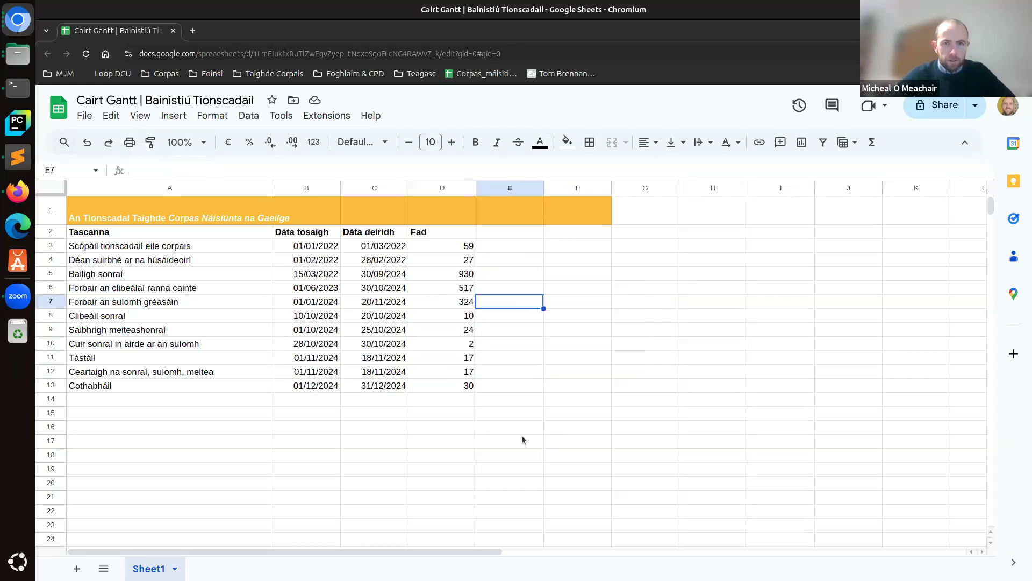
Step: Insert a chart from columns A, B and D, leaving out the end dates, and enlarge it
{"action": "left_click", "coordinate": [151, 190]}
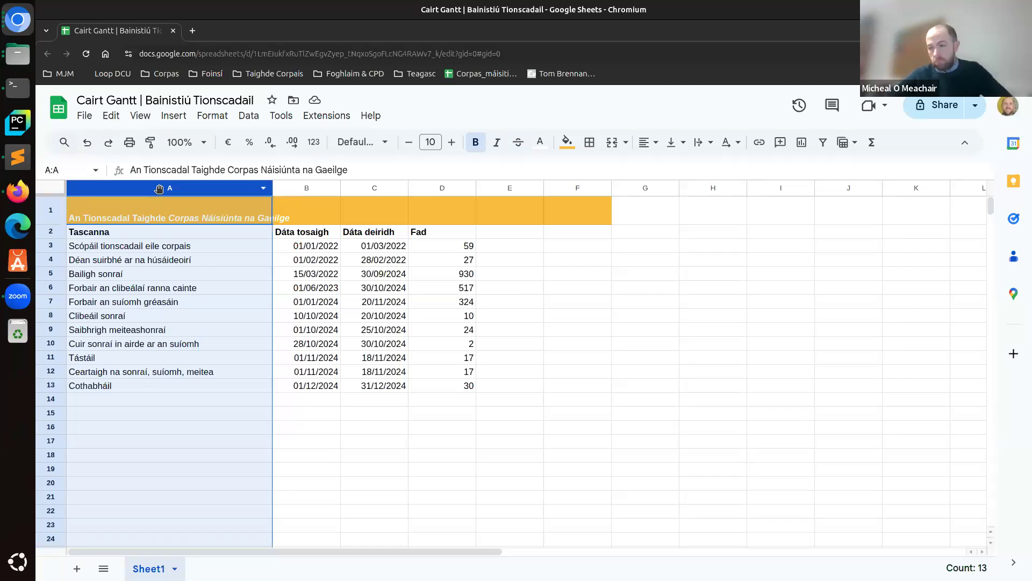
{"action": "left_click", "coordinate": [309, 188], "text": "ctrl"}
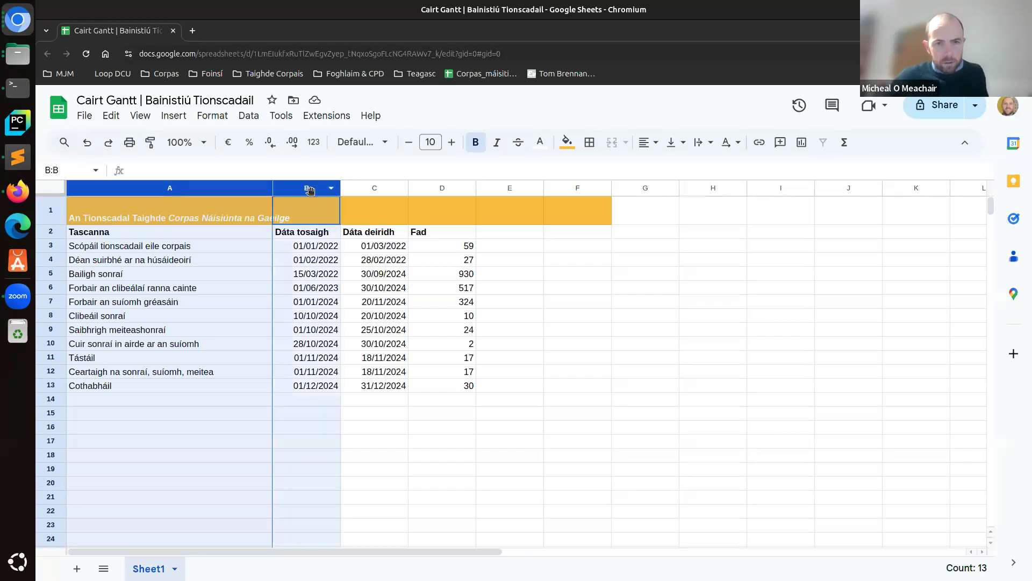
{"action": "left_click", "coordinate": [437, 190], "text": "ctrl"}
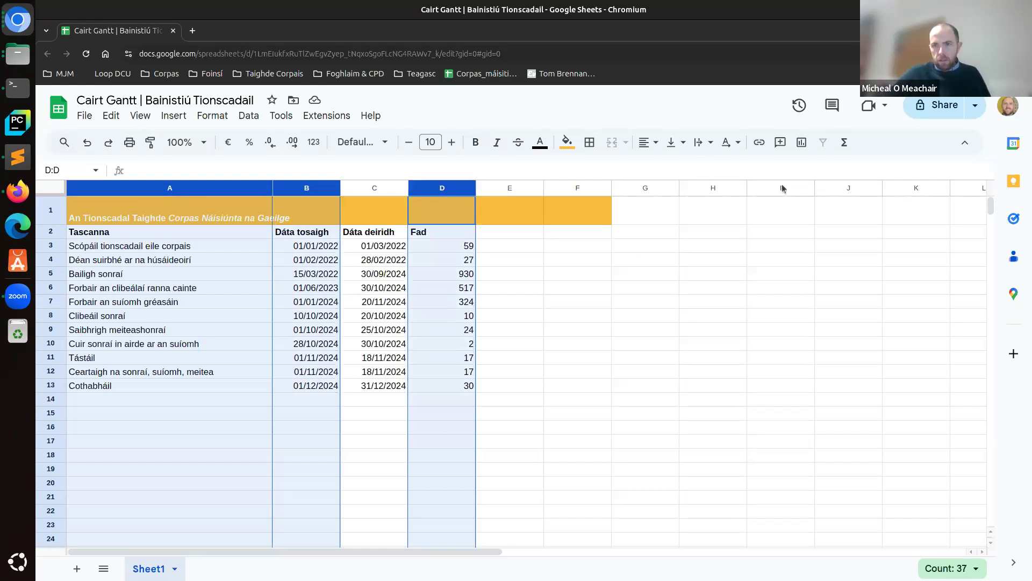
{"action": "left_click", "coordinate": [800, 143]}
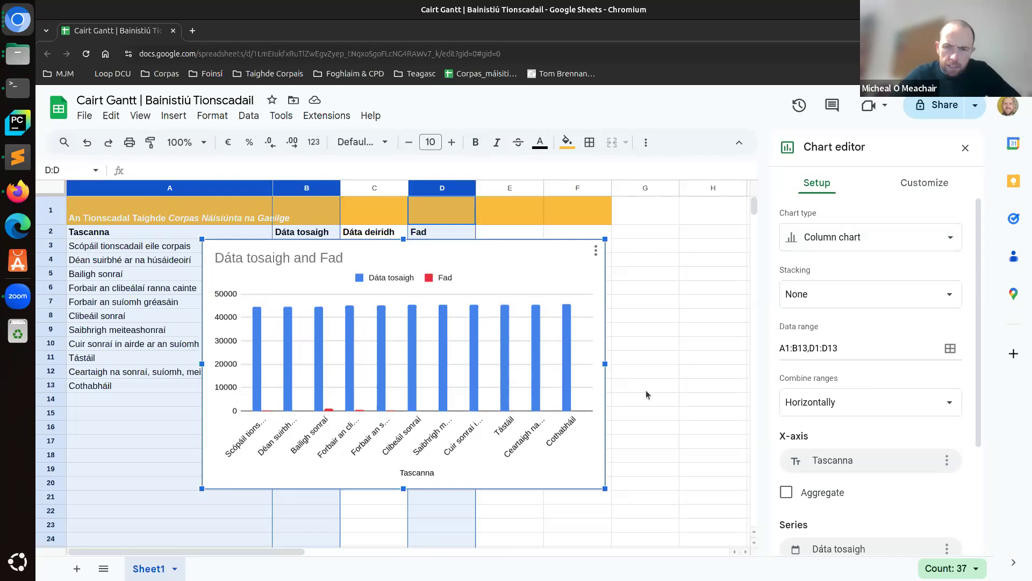
{"action": "left_click_drag", "start_coordinate": [604, 487], "coordinate": [693, 542]}
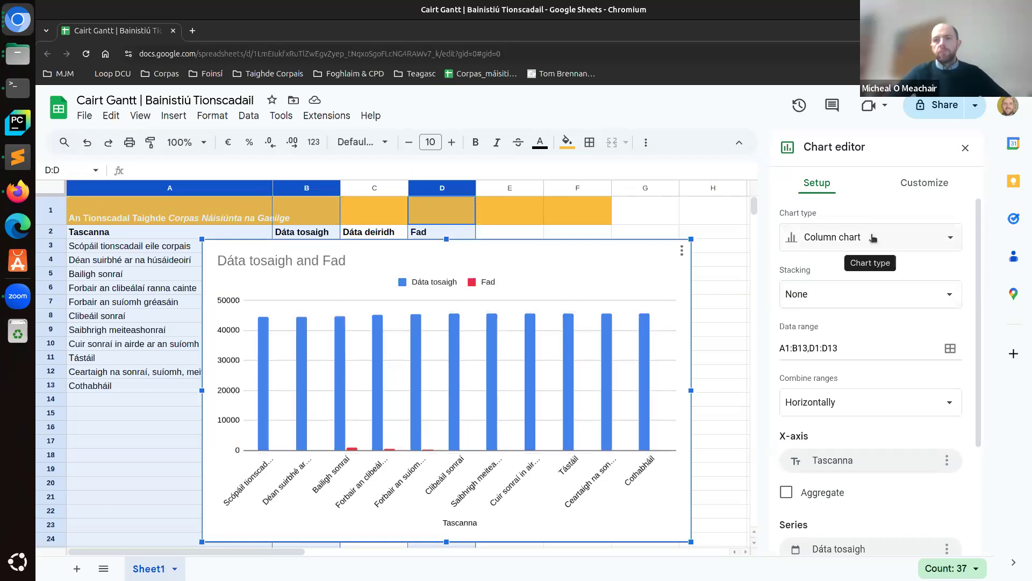
Step: Change the chart type to a stacked bar chart
{"action": "left_click", "coordinate": [939, 239]}
{"action": "scroll", "coordinate": [914, 346], "scroll_direction": "down", "scroll_amount": 5}
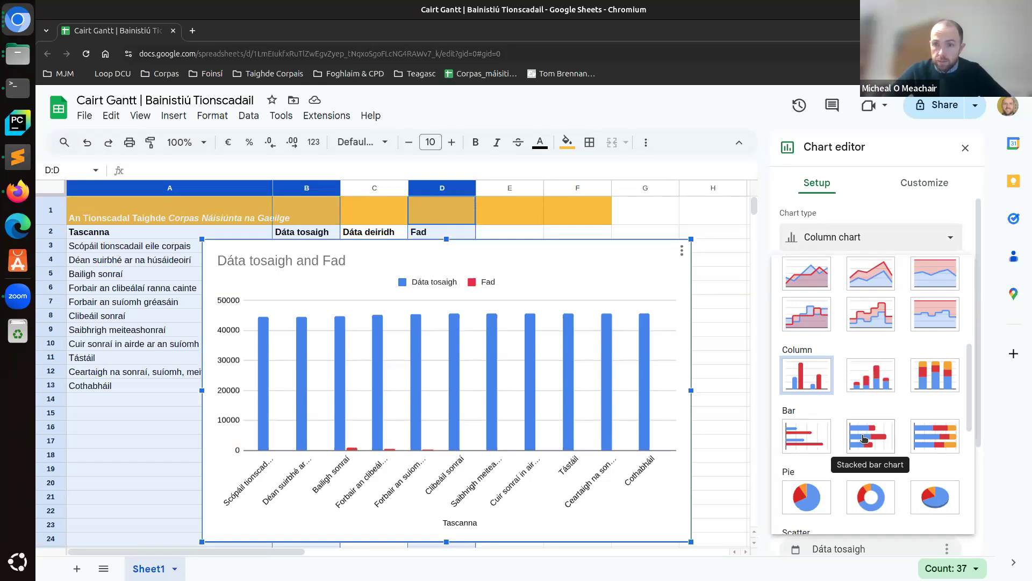
{"action": "left_click", "coordinate": [864, 438]}
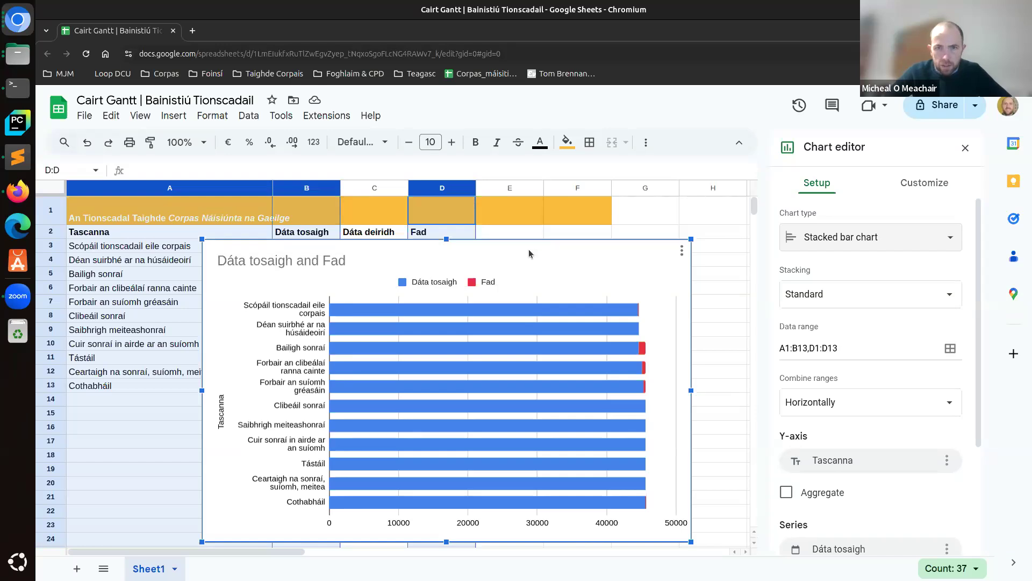
Step: Close the chart editor and move the chart beside the task table so that all table columns are uncovered
{"action": "left_click_drag", "start_coordinate": [531, 253], "coordinate": [585, 237]}
{"action": "left_click", "coordinate": [966, 148]}
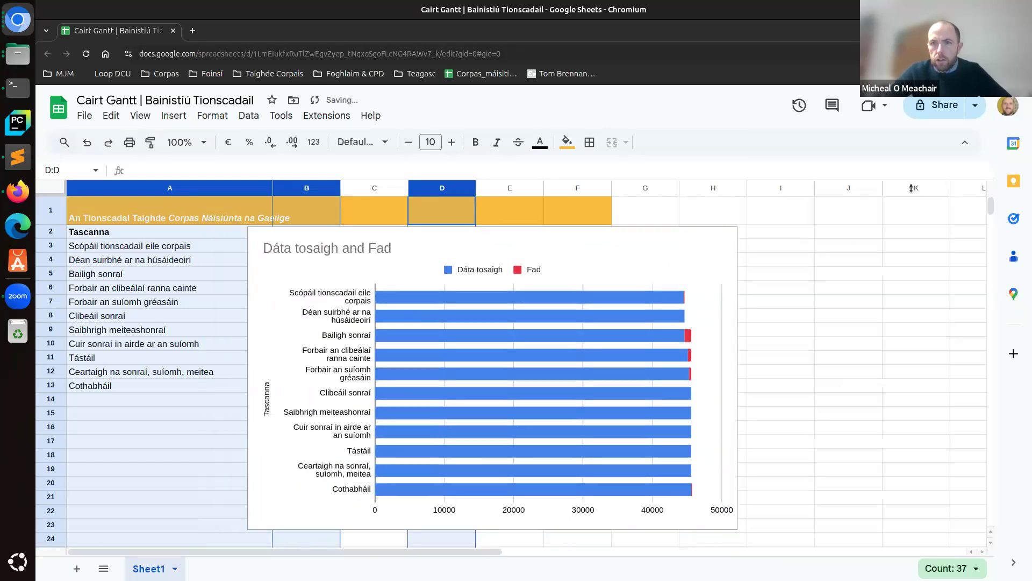
{"action": "left_click", "coordinate": [660, 242]}
{"action": "left_click_drag", "start_coordinate": [599, 239], "coordinate": [849, 220]}
Step: Enter the test dates 01/01/1900 in A15 and 31/12/1899 in A16 below the task table
{"action": "left_click", "coordinate": [208, 415]}
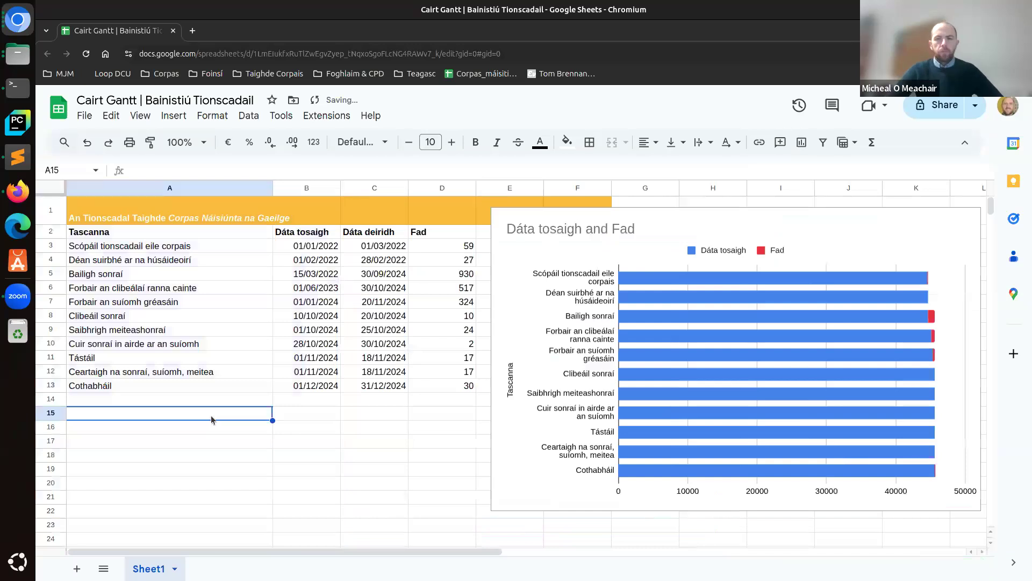
{"action": "type", "text": "01/01/1900"}
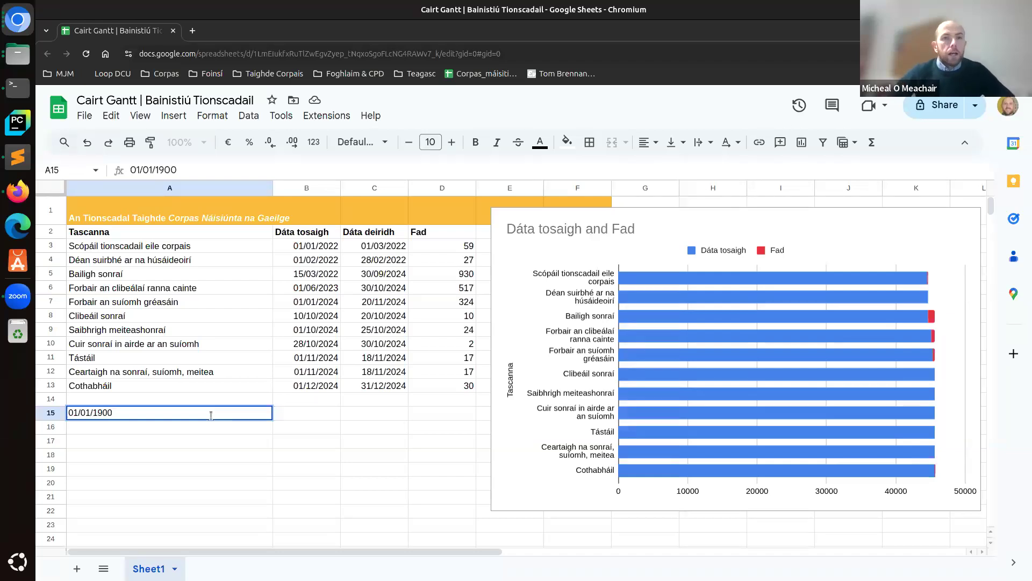
{"action": "key", "text": "Return"}
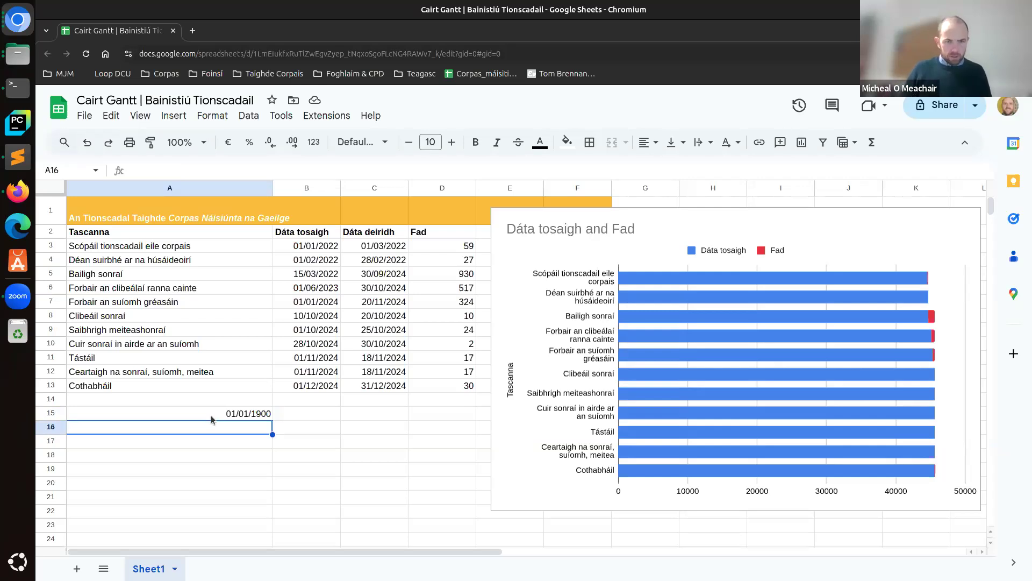
{"action": "type", "text": "31/12/"}
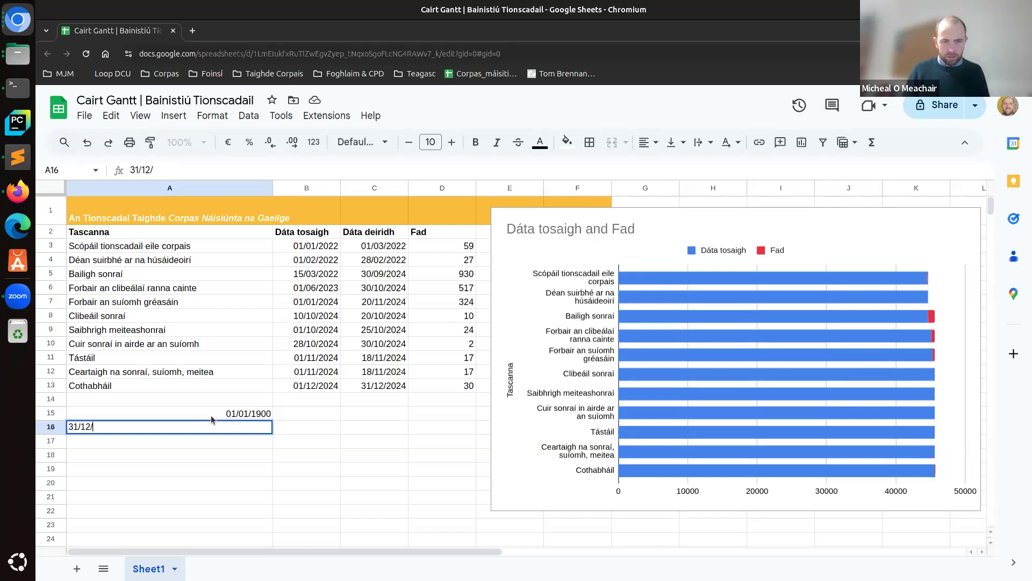
{"action": "type", "text": "1899"}
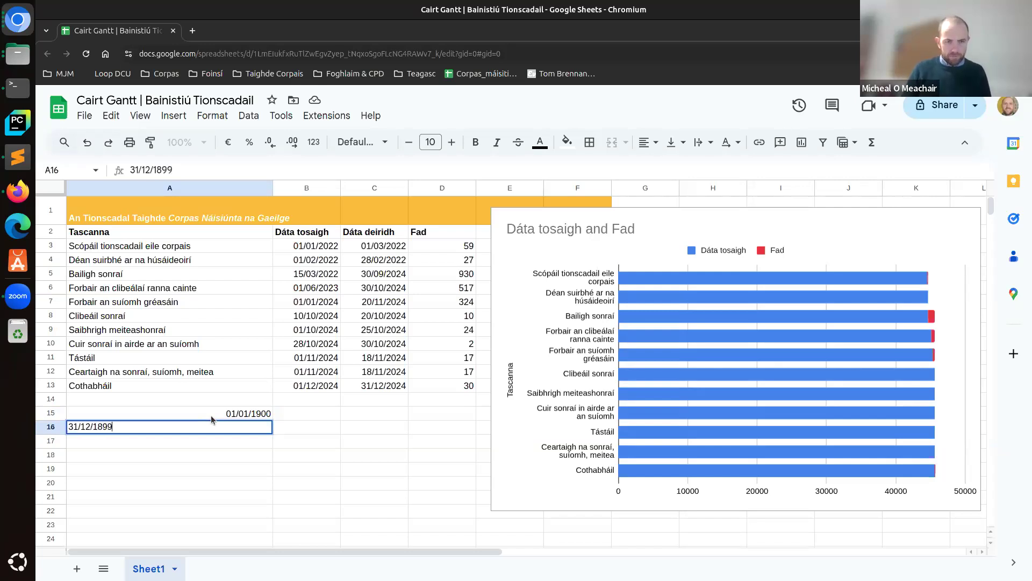
{"action": "key", "text": "Return"}
Step: Apply the Number format to the test dates in A15 and A16
{"action": "key", "text": "Up"}
{"action": "key", "text": "Up"}
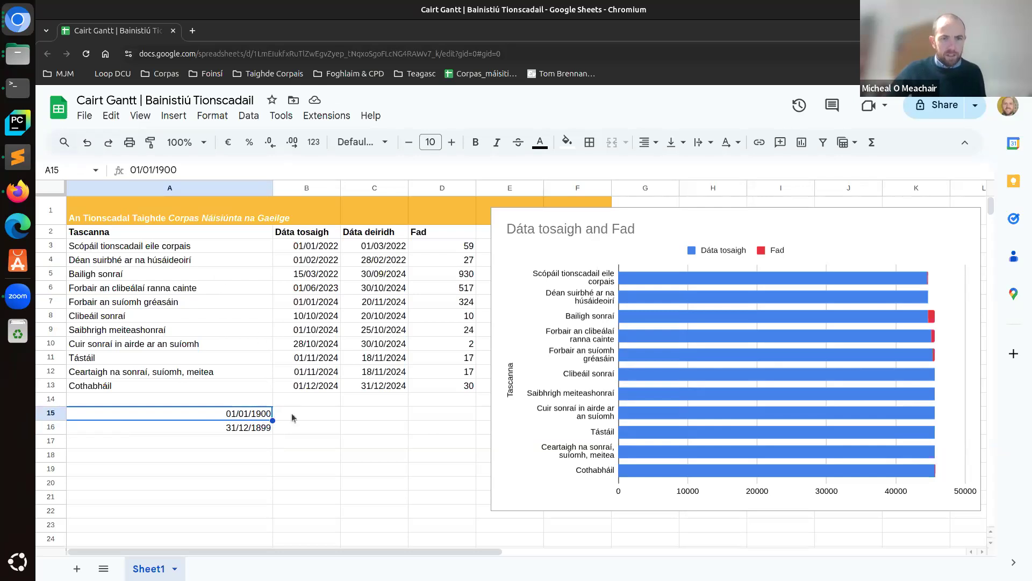
{"action": "left_click", "coordinate": [213, 117]}
{"action": "mouse_move", "coordinate": [287, 171]}
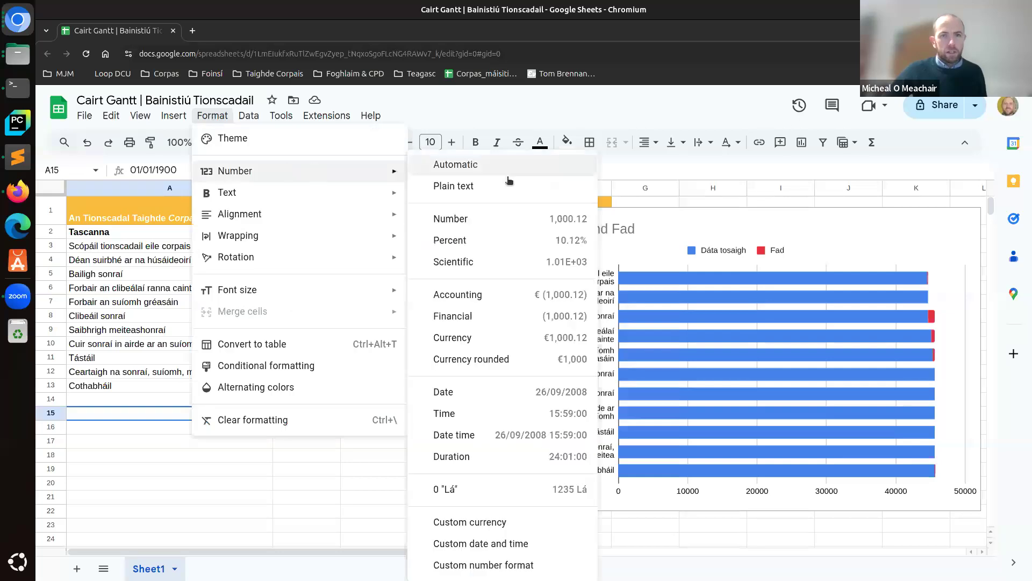
{"action": "left_click", "coordinate": [456, 219]}
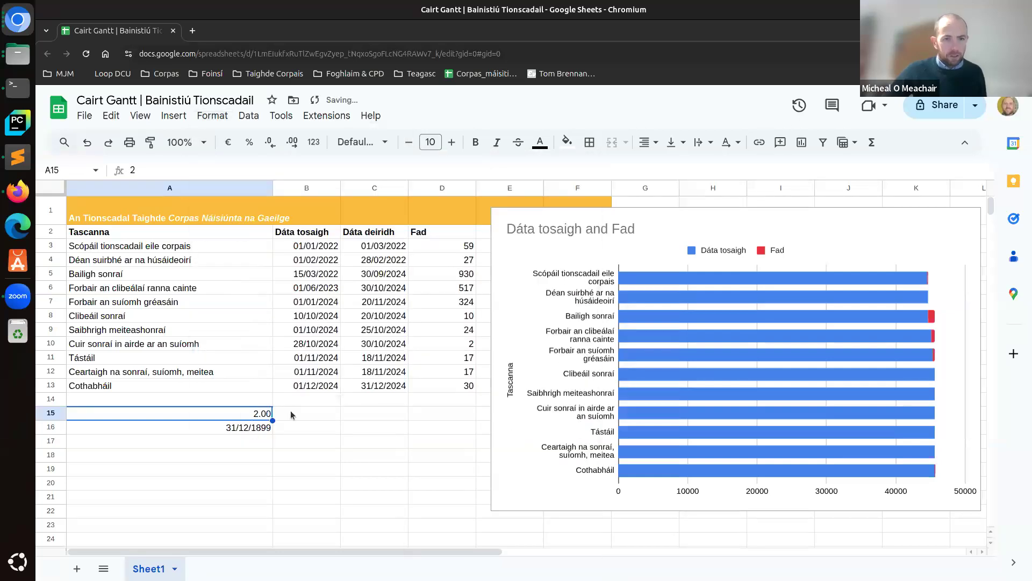
{"action": "left_click", "coordinate": [251, 431]}
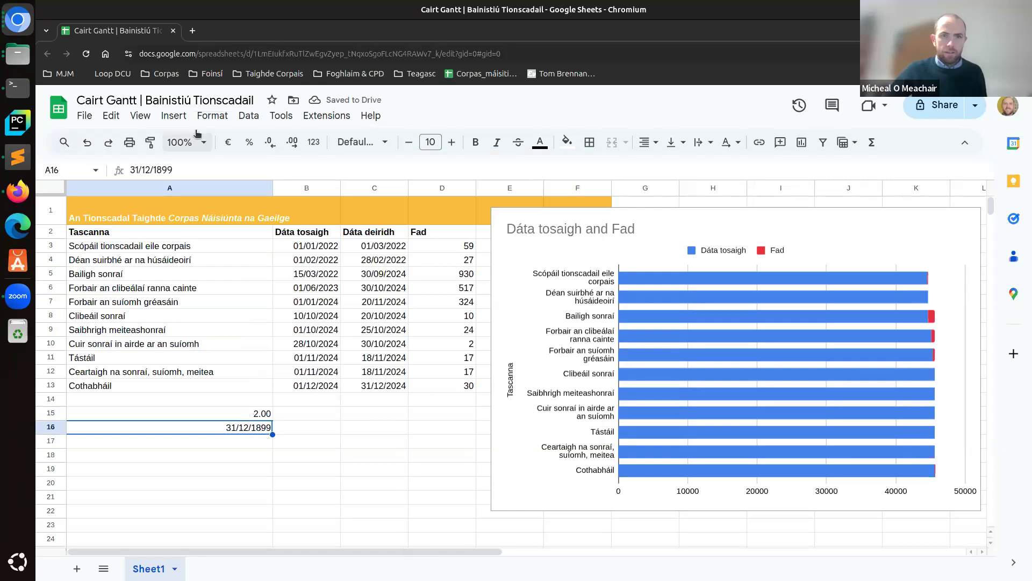
{"action": "left_click", "coordinate": [211, 116]}
{"action": "mouse_move", "coordinate": [337, 178]}
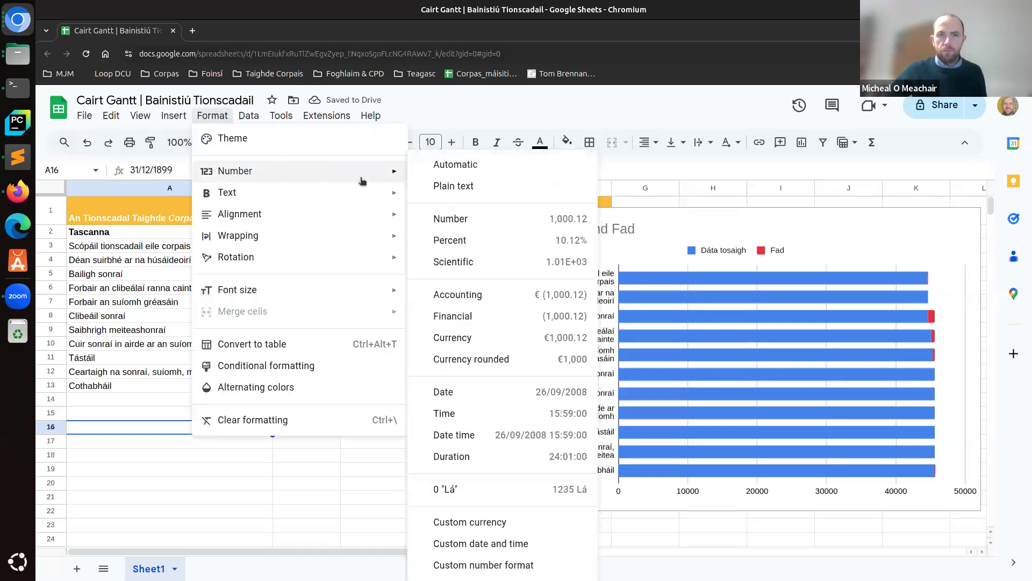
{"action": "left_click", "coordinate": [461, 221]}
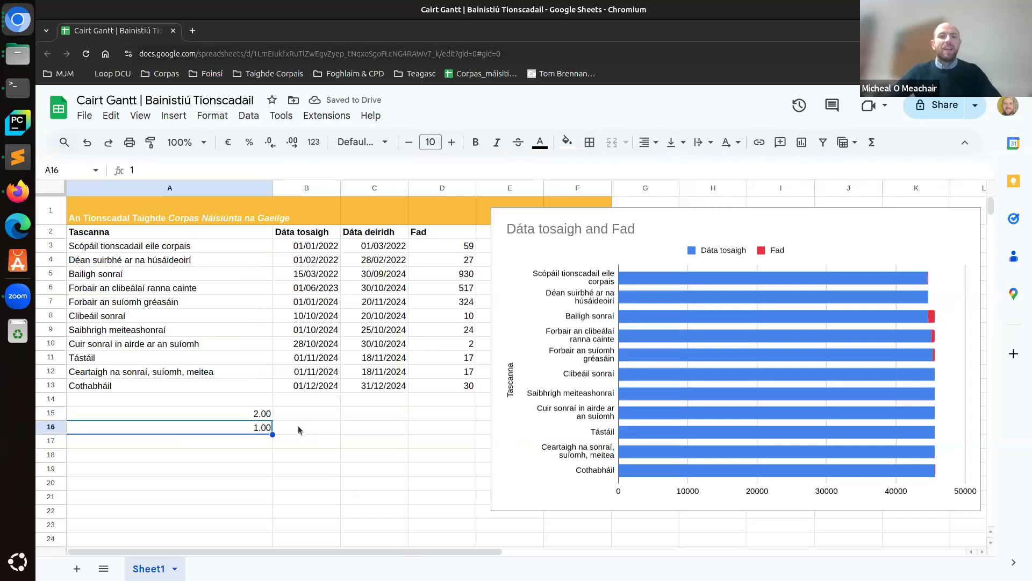
{"action": "left_click", "coordinate": [296, 430]}
{"action": "left_click", "coordinate": [263, 428]}
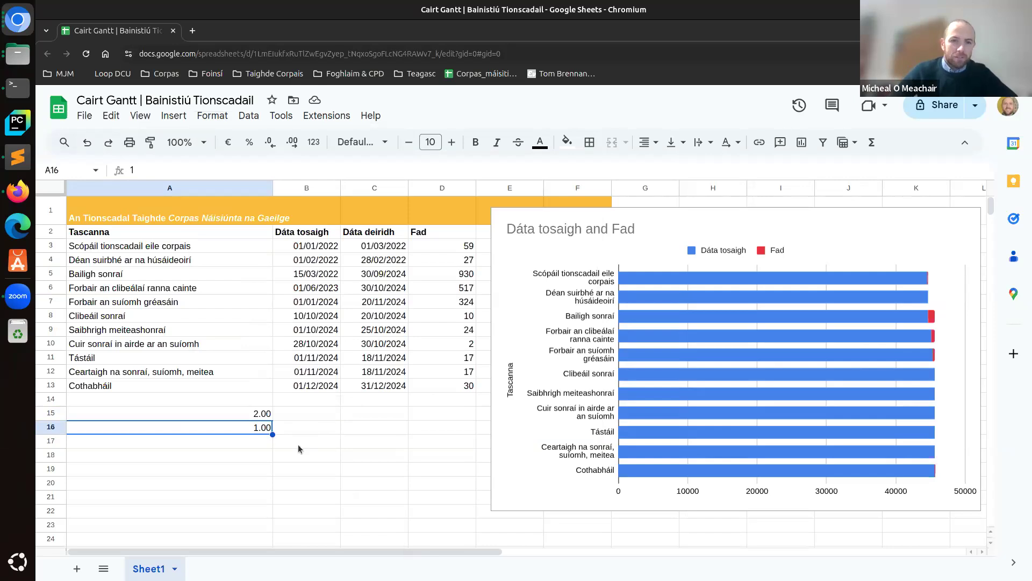
{"action": "left_click", "coordinate": [289, 428]}
{"action": "left_click", "coordinate": [255, 428]}
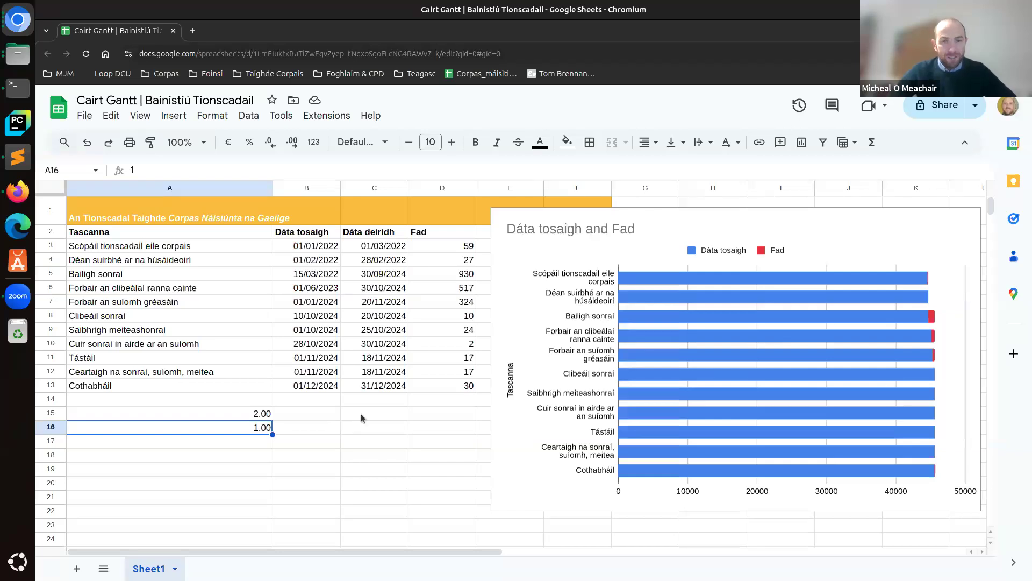
Step: Clear the two test values from A15:A16 below the task table
{"action": "left_click", "coordinate": [254, 415]}
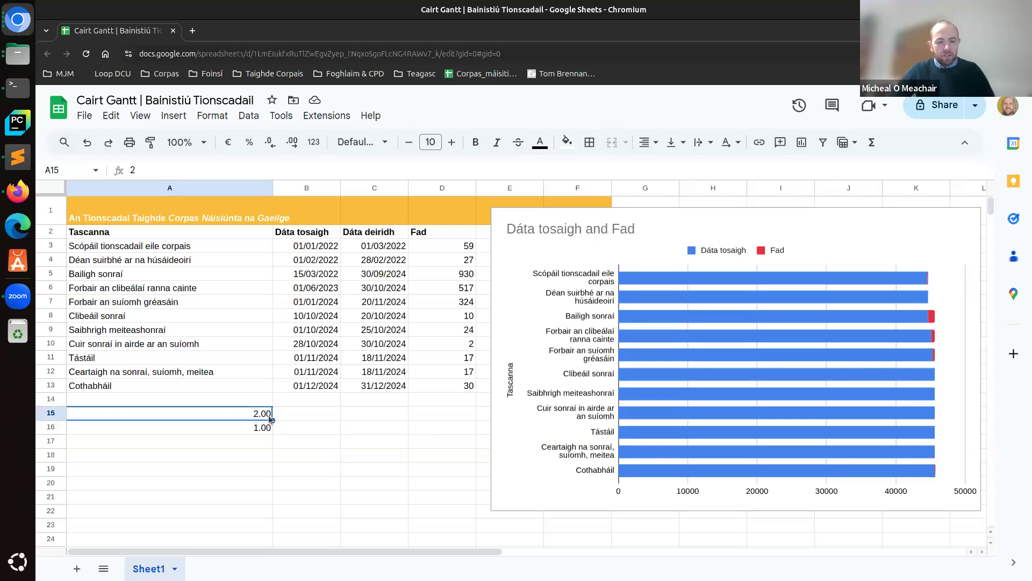
{"action": "key", "text": "shift+Down"}
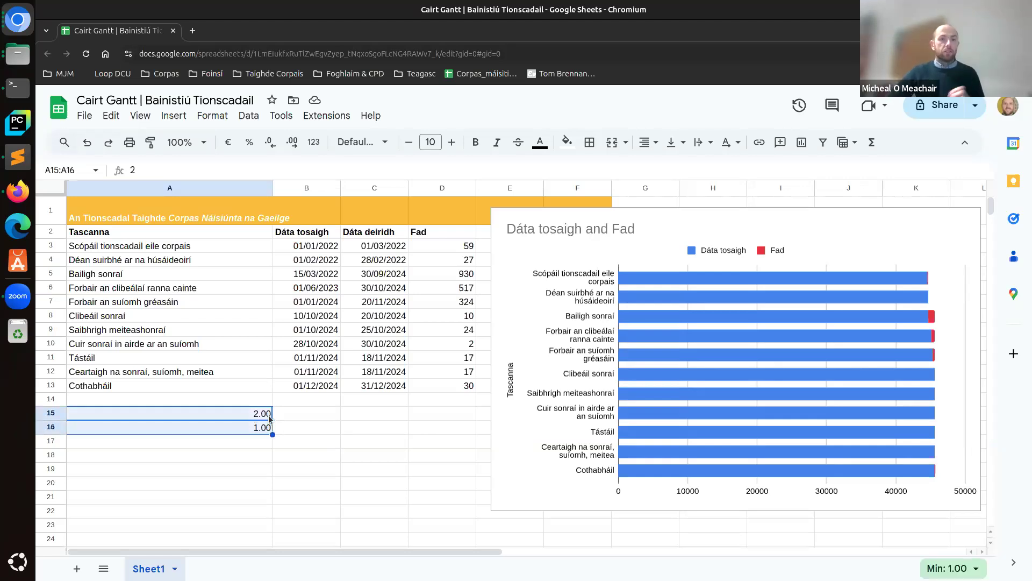
{"action": "key", "text": "Delete"}
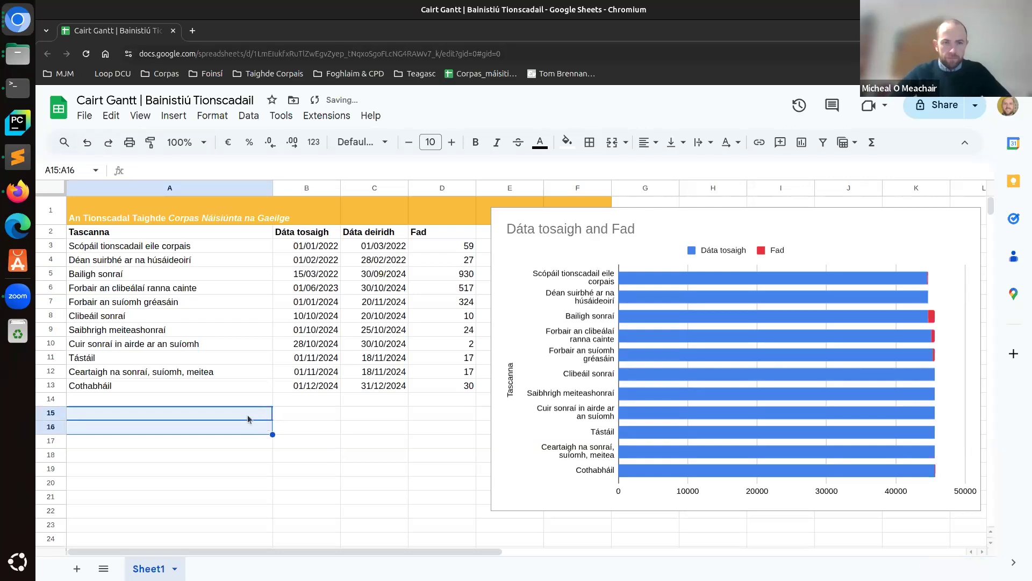
{"action": "left_click", "coordinate": [250, 417]}
Step: Copy the first task's start date from B3 to A15 and the last task's end date from C13 to A16
{"action": "left_click", "coordinate": [314, 245]}
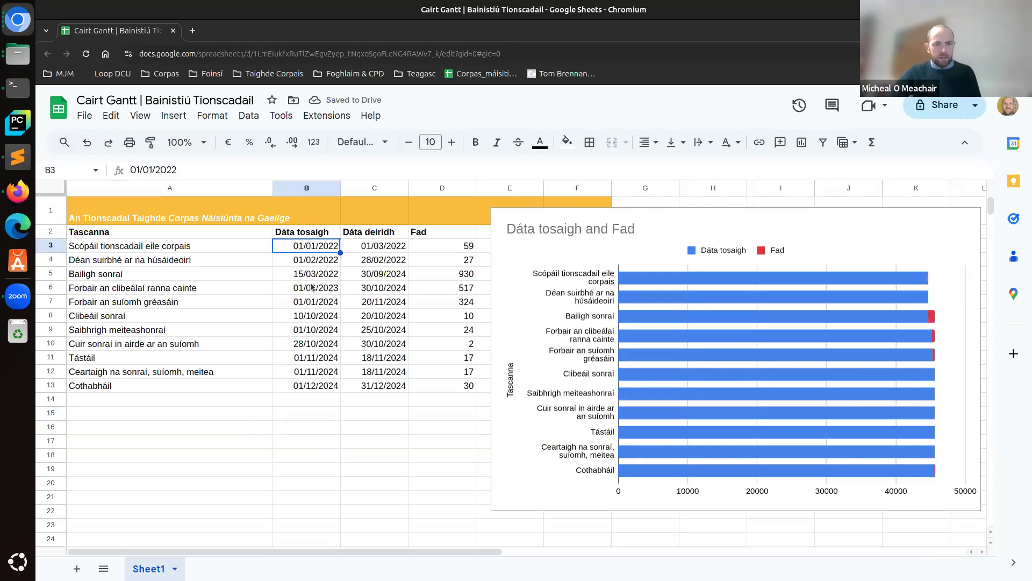
{"action": "key", "text": "ctrl+c"}
{"action": "left_click", "coordinate": [205, 413]}
{"action": "key", "text": "ctrl+v"}
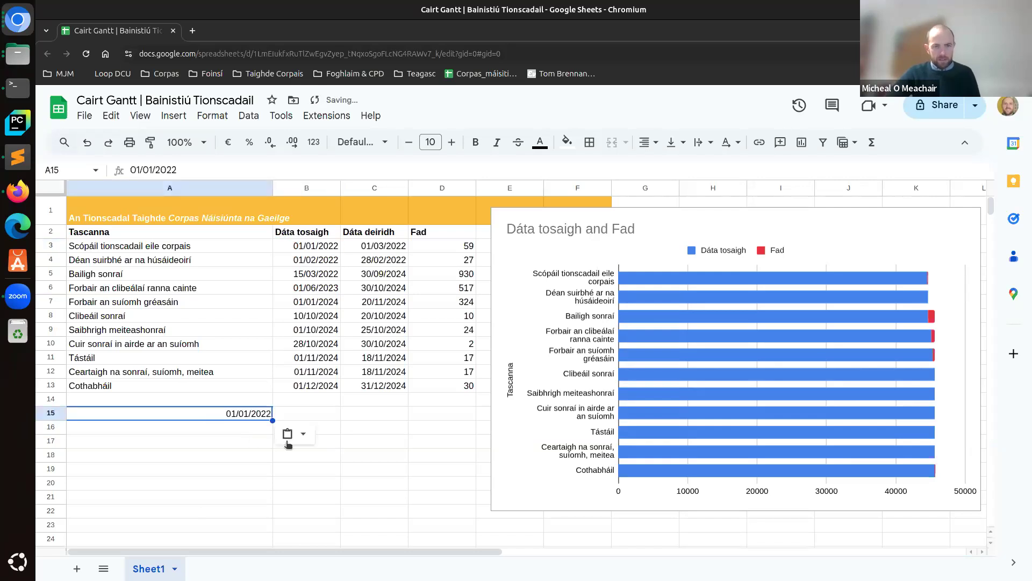
{"action": "left_click", "coordinate": [355, 427]}
{"action": "left_click", "coordinate": [384, 386]}
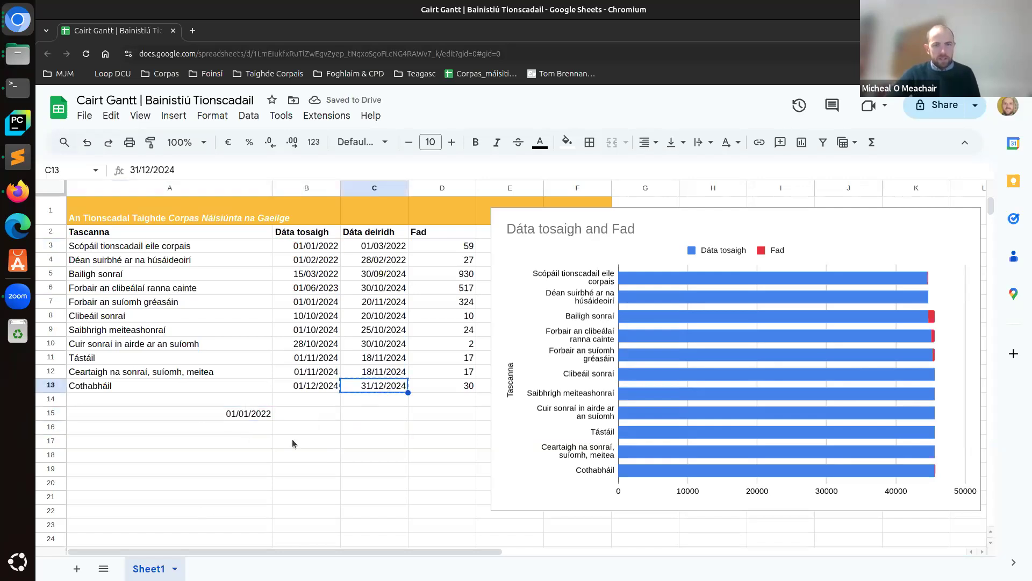
{"action": "left_click", "coordinate": [224, 431]}
{"action": "key", "text": "ctrl+v"}
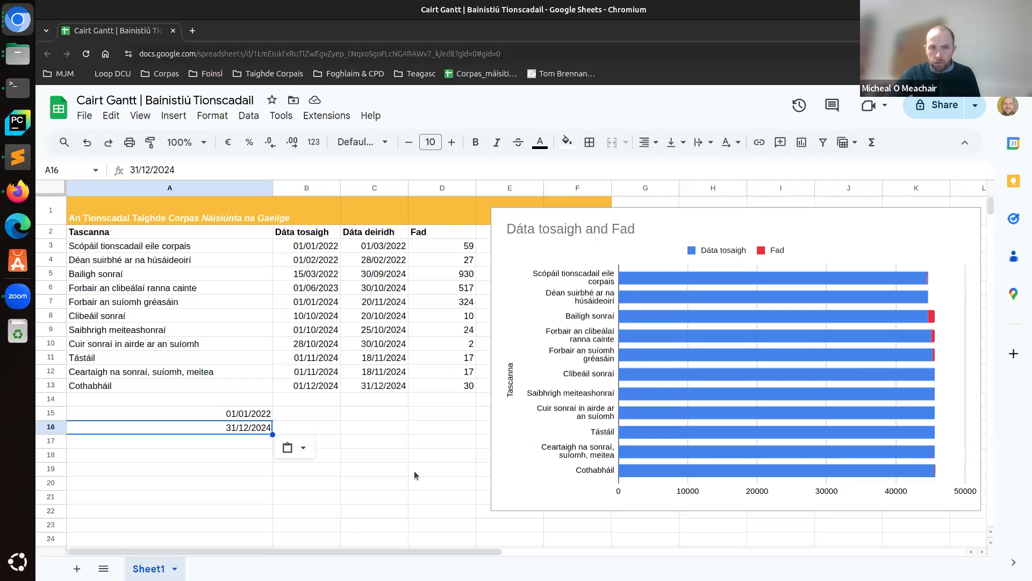
Step: Apply the Number format to the project start and end dates in A15:A16
{"action": "left_click_drag", "start_coordinate": [237, 413], "coordinate": [269, 422]}
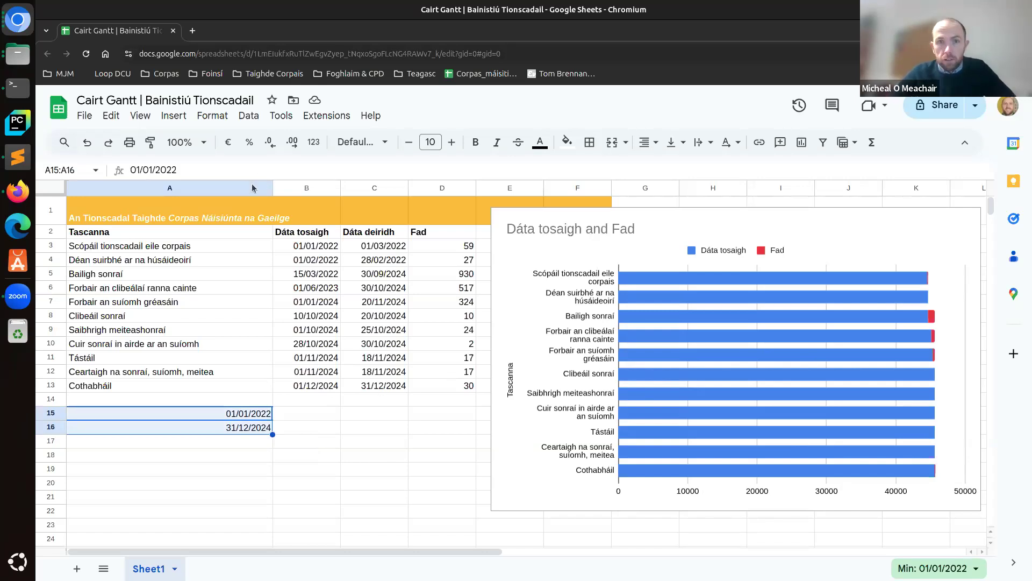
{"action": "left_click", "coordinate": [213, 116]}
{"action": "mouse_move", "coordinate": [338, 171]}
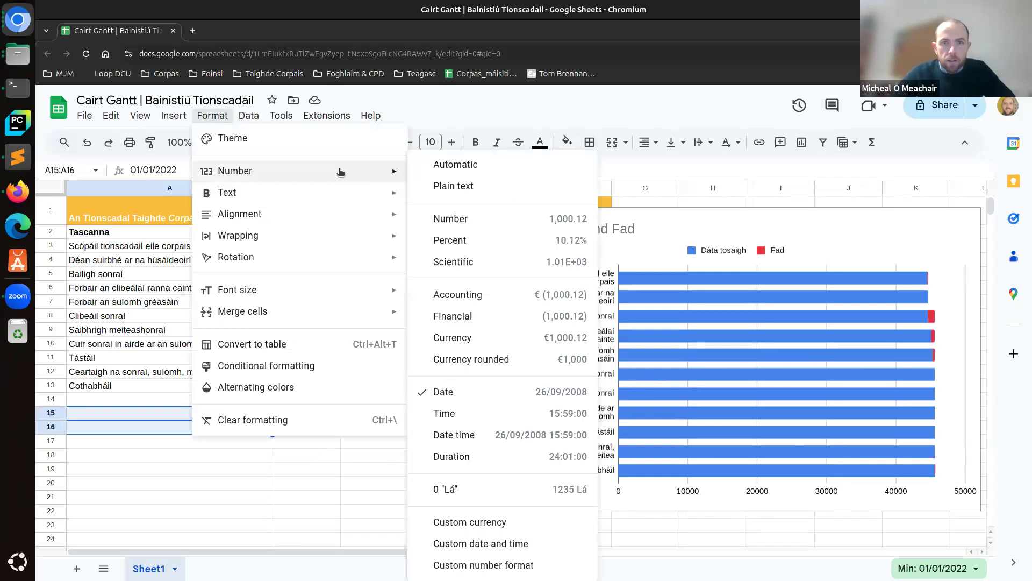
{"action": "left_click", "coordinate": [451, 219]}
{"action": "left_click", "coordinate": [328, 435]}
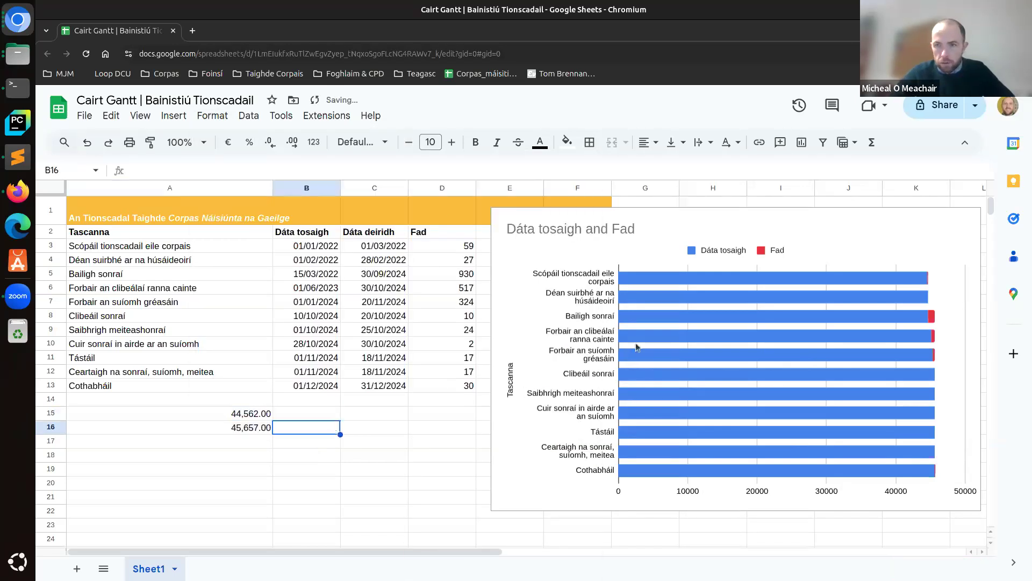
Step: Check the serial numbers of the project's start and end dates in A15 and A16
{"action": "left_click", "coordinate": [963, 225]}
{"action": "left_click", "coordinate": [971, 222]}
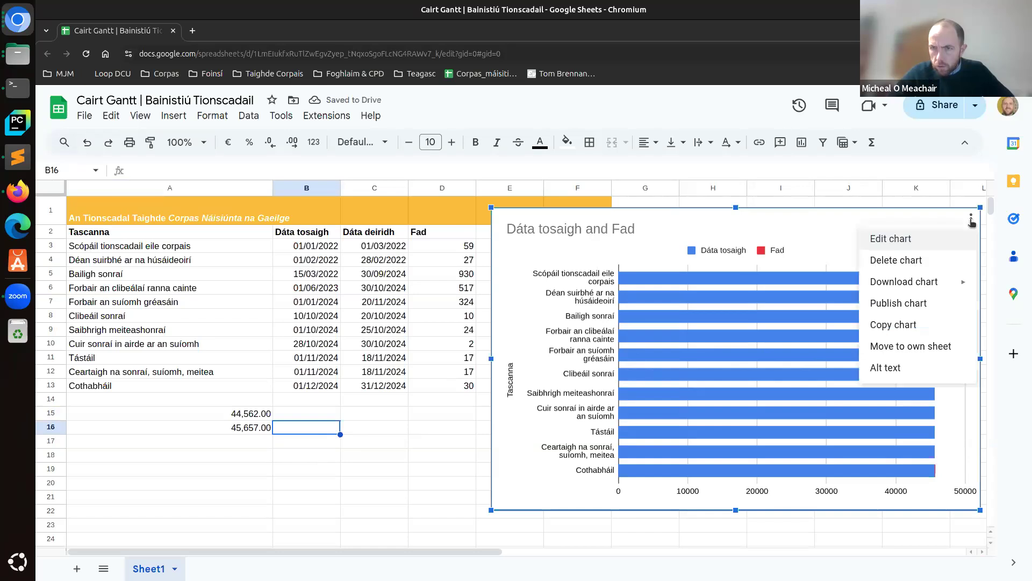
{"action": "left_click", "coordinate": [225, 415]}
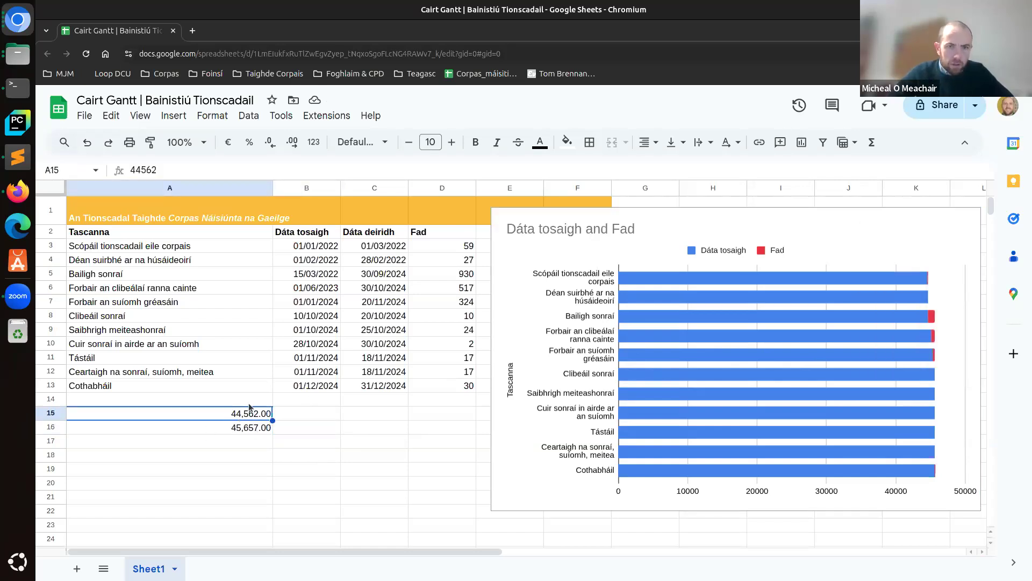
{"action": "left_click", "coordinate": [239, 431]}
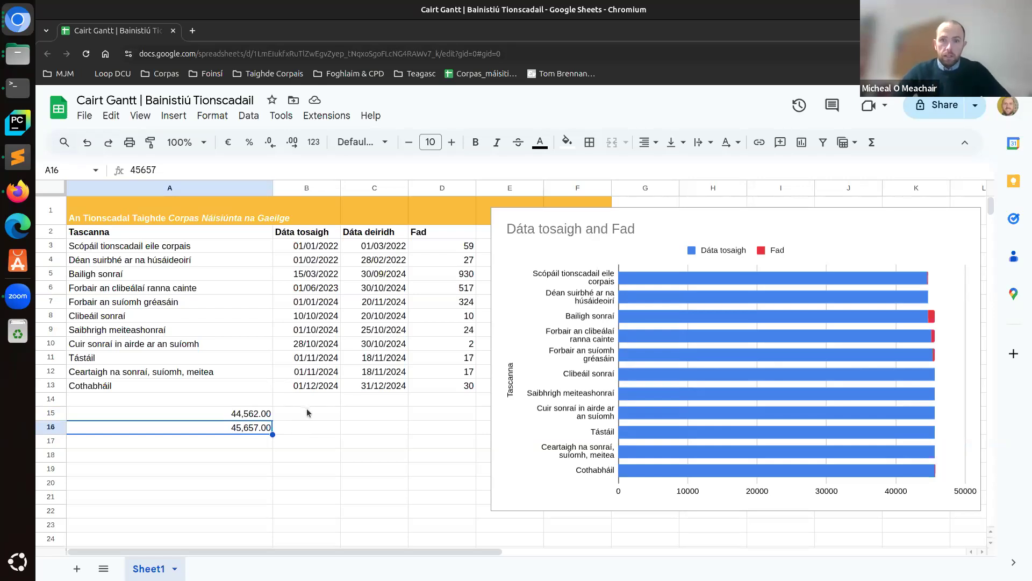
{"action": "left_click", "coordinate": [960, 226]}
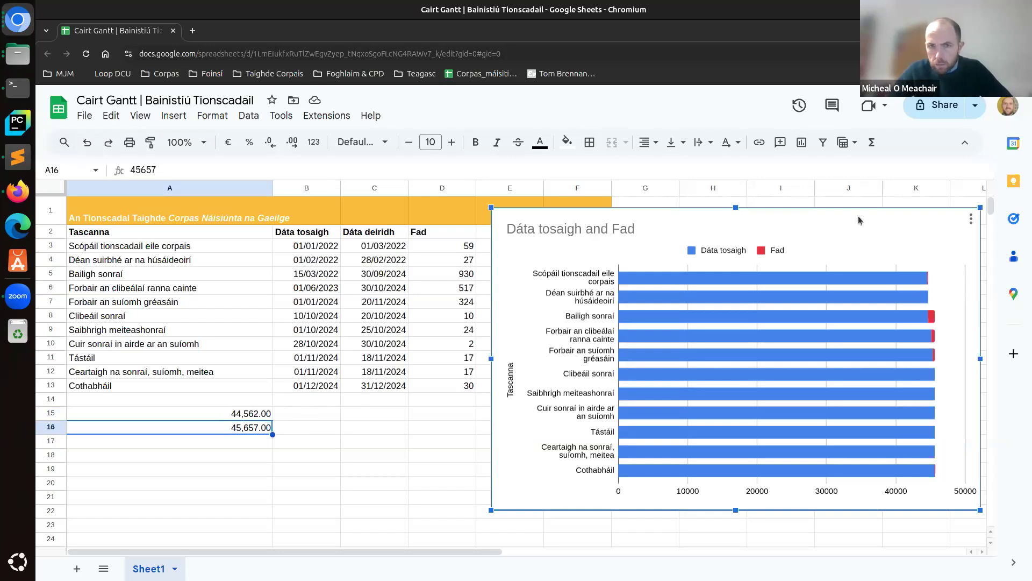
{"action": "left_click", "coordinate": [971, 221]}
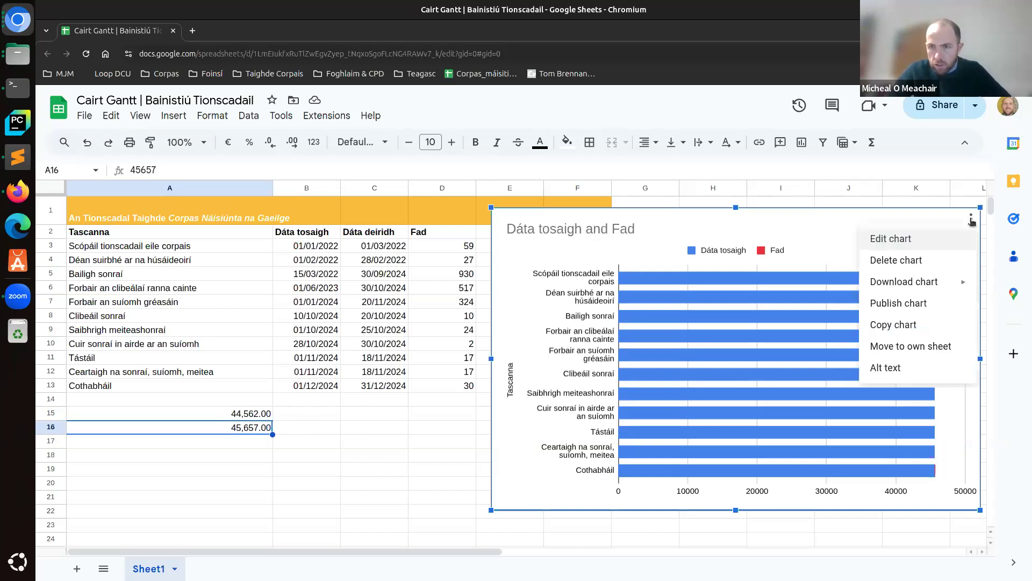
{"action": "left_click", "coordinate": [913, 237]}
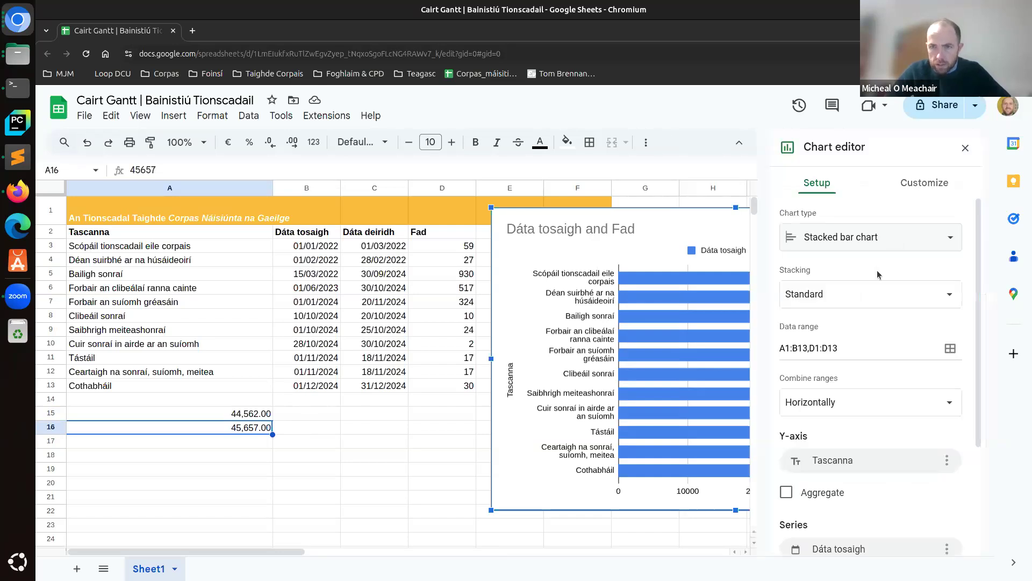
{"action": "left_click", "coordinate": [925, 182]}
{"action": "left_click", "coordinate": [835, 377]}
{"action": "scroll", "coordinate": [862, 363], "scroll_direction": "up", "scroll_amount": 4}
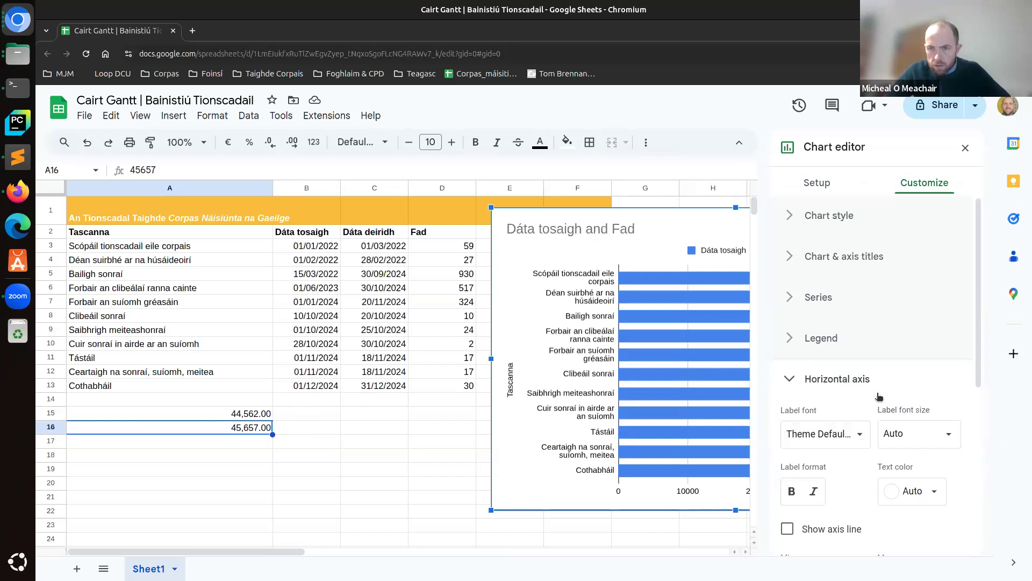
{"action": "scroll", "coordinate": [887, 408], "scroll_direction": "down", "scroll_amount": 3}
{"action": "scroll", "coordinate": [850, 429], "scroll_direction": "down", "scroll_amount": 2}
{"action": "scroll", "coordinate": [850, 428], "scroll_direction": "up", "scroll_amount": 1}
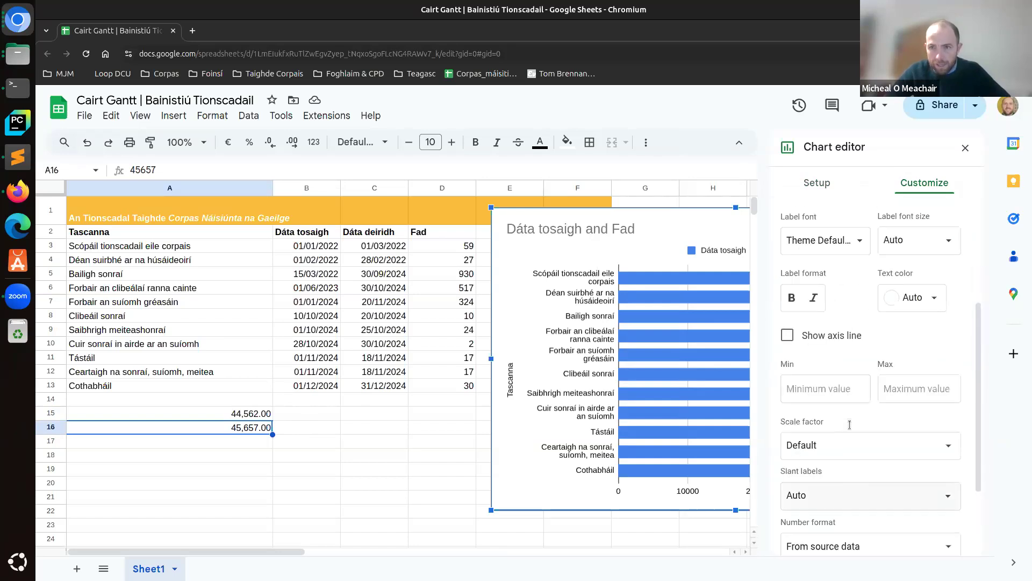
Step: Copy the start date's serial number from A15 and set the chart's horizontal axis minimum to 44562
{"action": "left_click", "coordinate": [255, 413]}
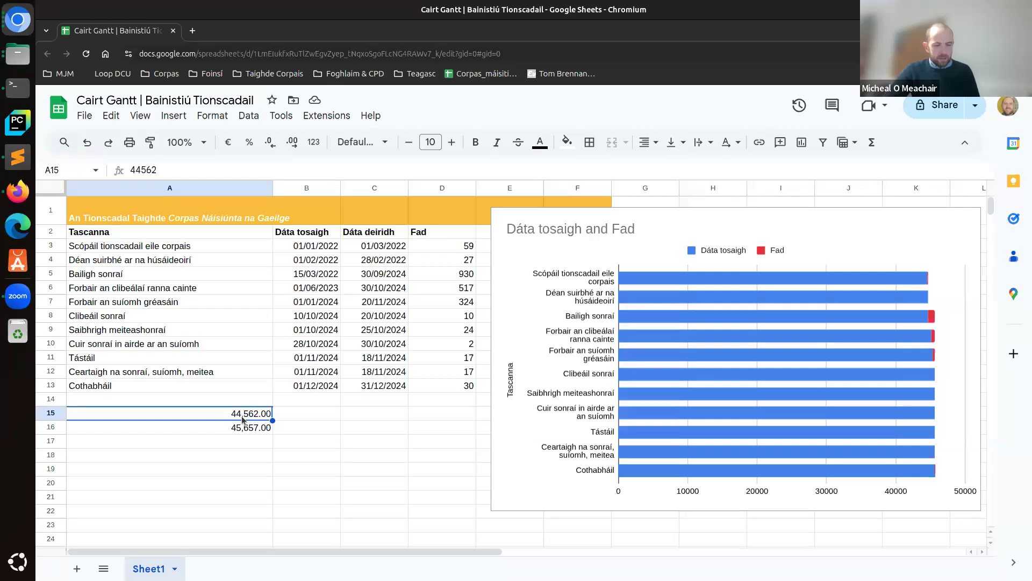
{"action": "key", "text": "ctrl+c"}
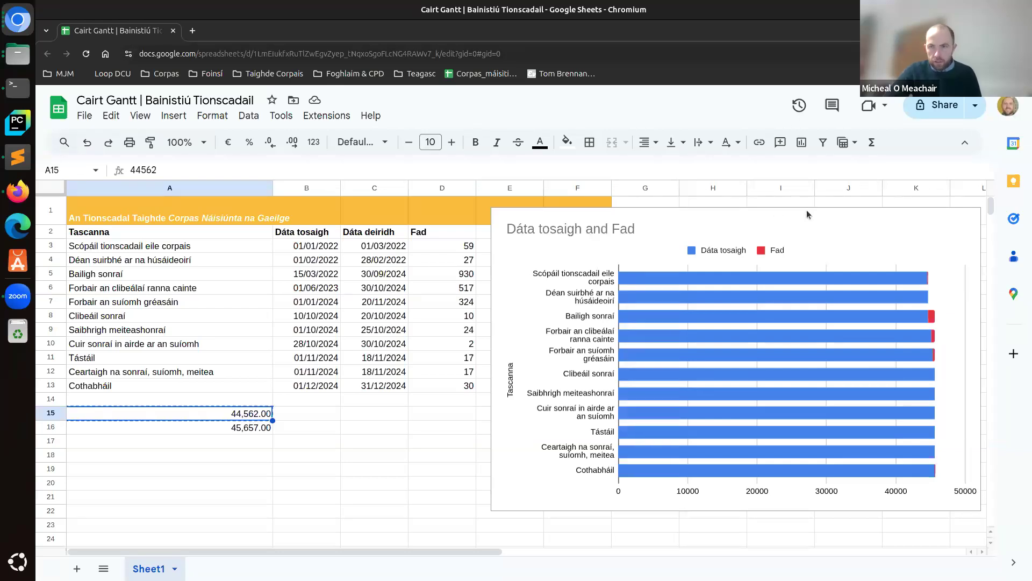
{"action": "left_click", "coordinate": [904, 217]}
{"action": "left_click", "coordinate": [971, 219]}
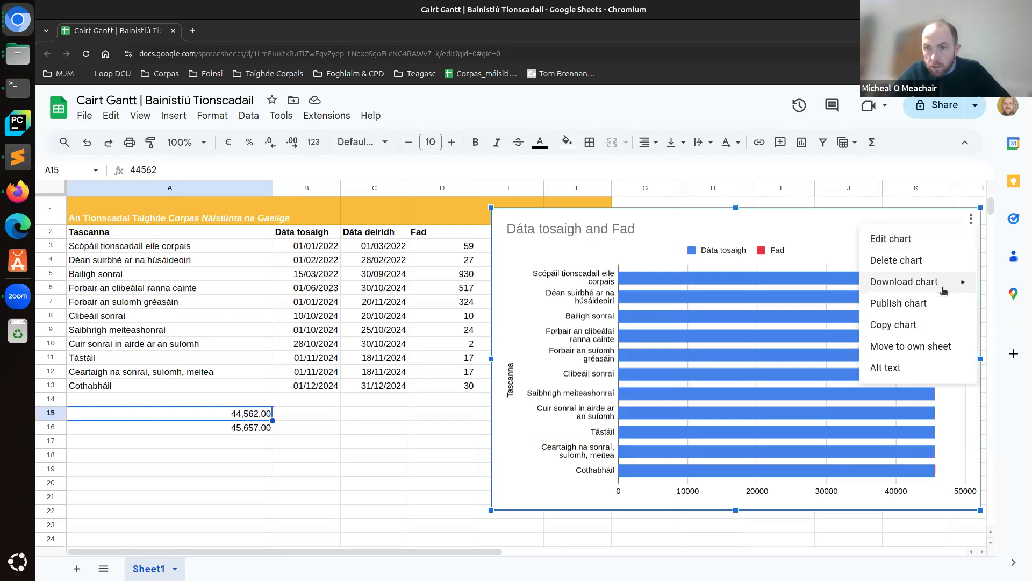
{"action": "left_click", "coordinate": [903, 243]}
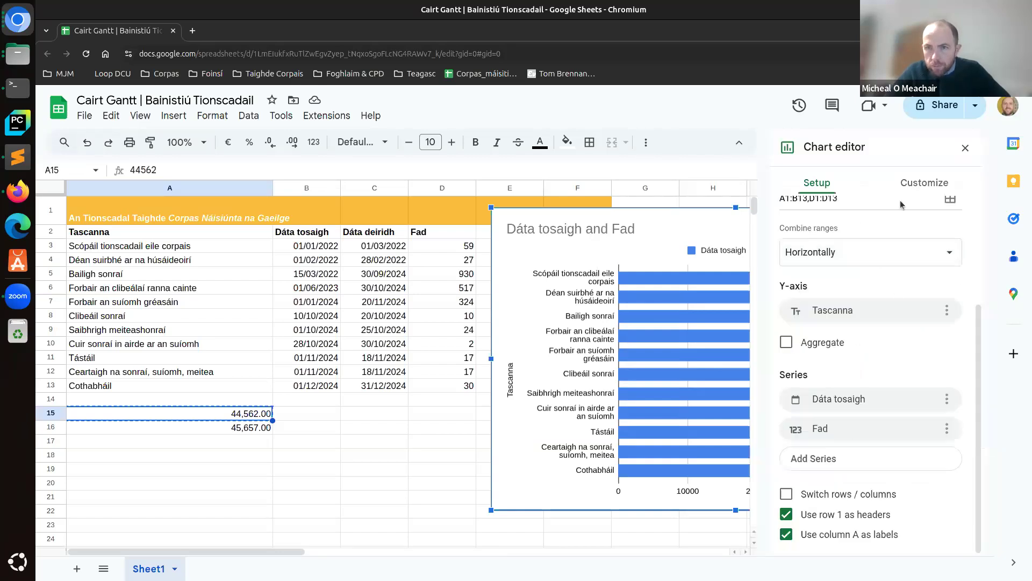
{"action": "left_click", "coordinate": [926, 183]}
{"action": "left_click", "coordinate": [813, 379]}
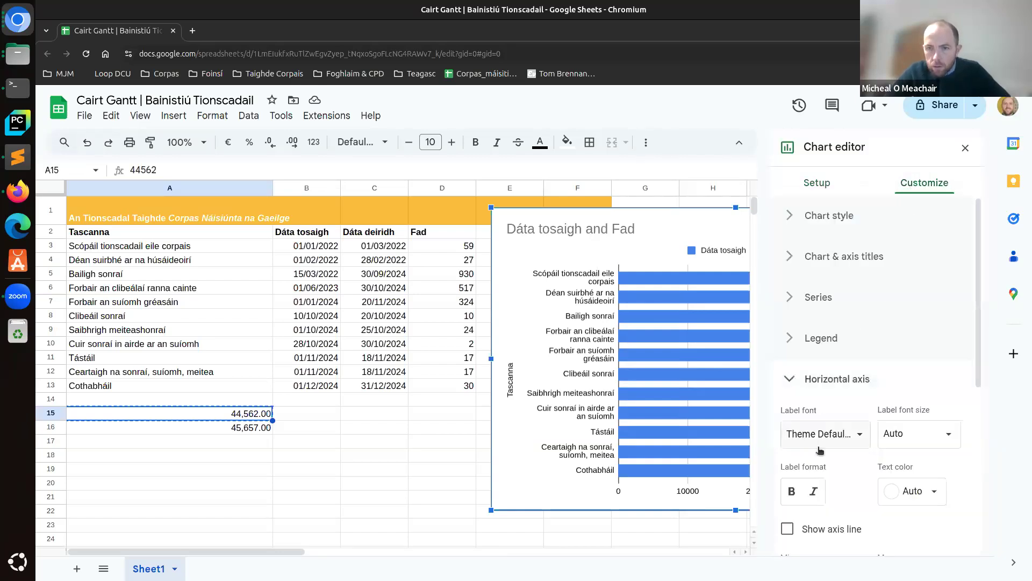
{"action": "scroll", "coordinate": [820, 450], "scroll_direction": "down", "scroll_amount": 5}
{"action": "scroll", "coordinate": [820, 450], "scroll_direction": "up", "scroll_amount": 2}
{"action": "left_click", "coordinate": [821, 452]}
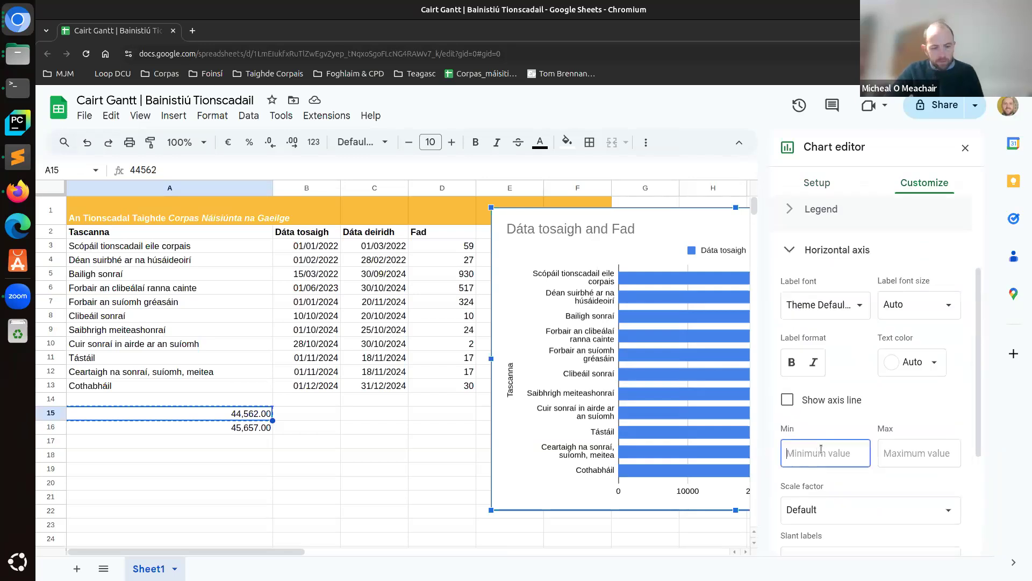
{"action": "key", "text": "ctrl+v"}
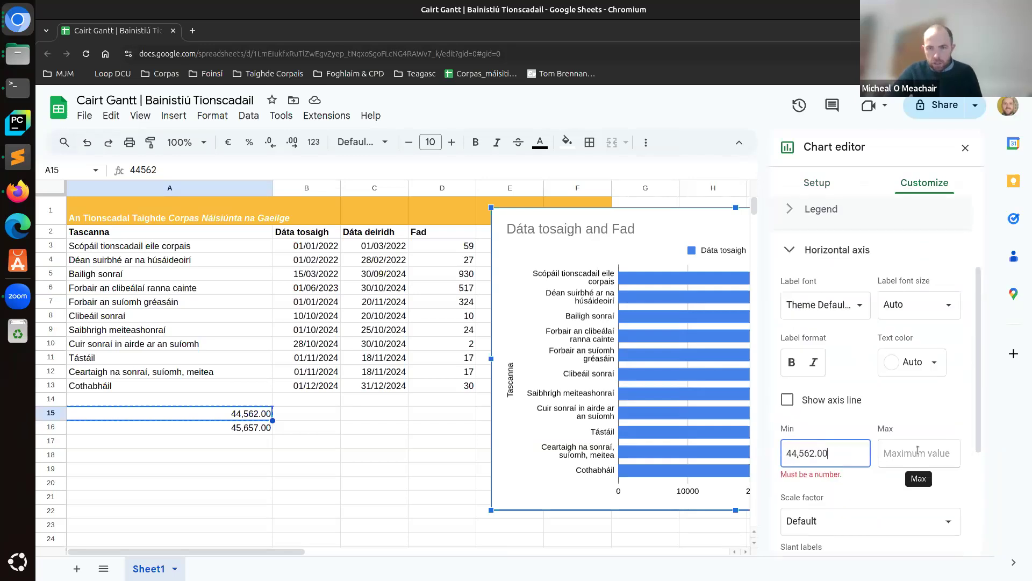
{"action": "key", "text": "BackSpace"}
{"action": "key", "text": "BackSpace"}
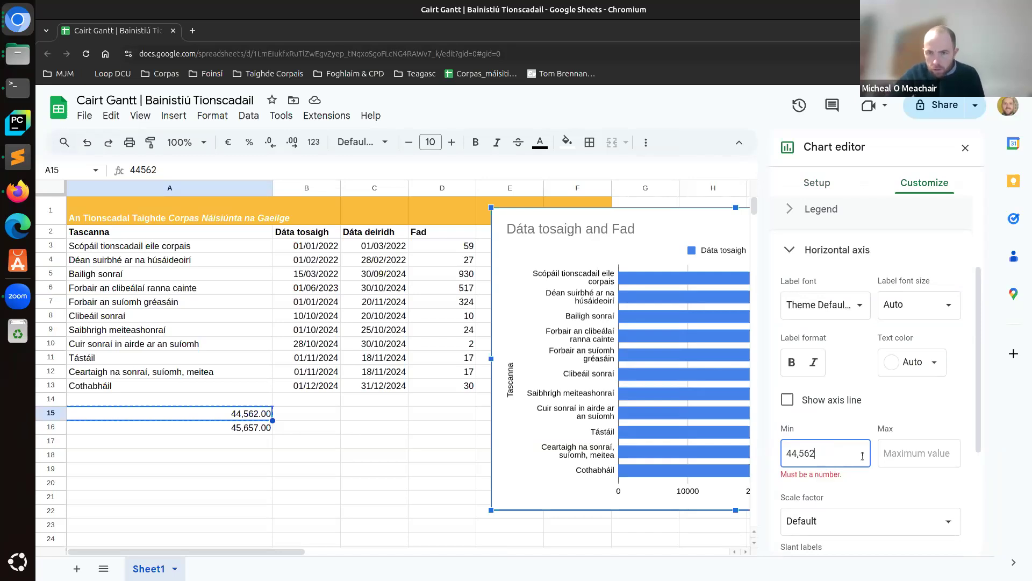
{"action": "key", "text": "BackSpace"}
Step: Set the horizontal axis maximum to 45657 and close the chart editor
{"action": "left_click", "coordinate": [923, 454]}
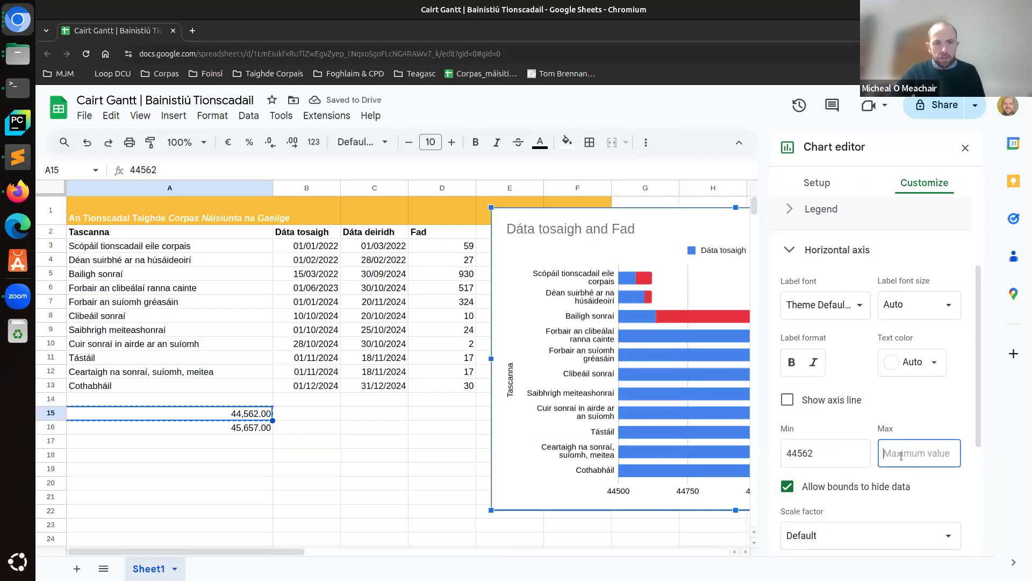
{"action": "type", "text": "45657"}
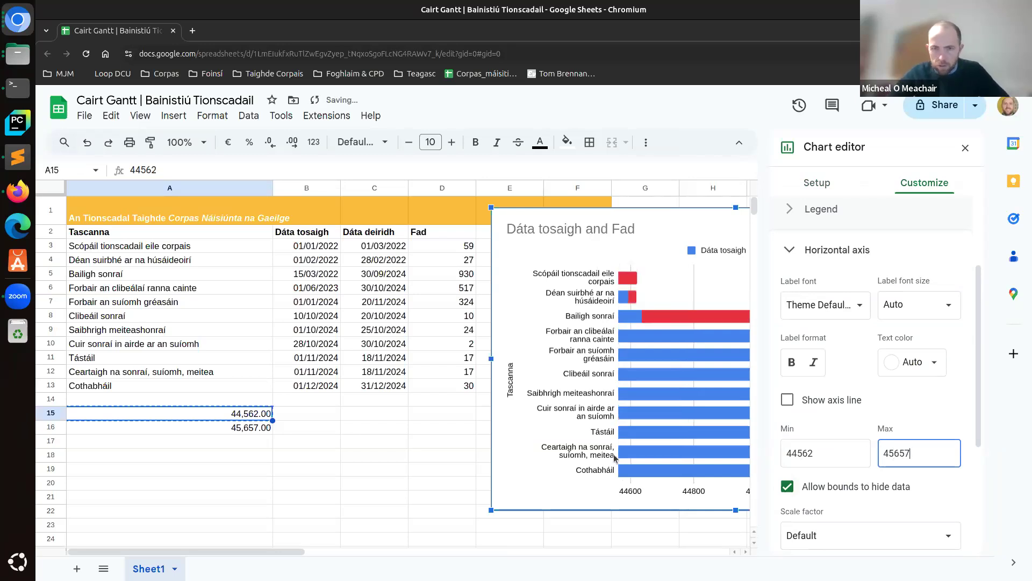
{"action": "left_click", "coordinate": [337, 444]}
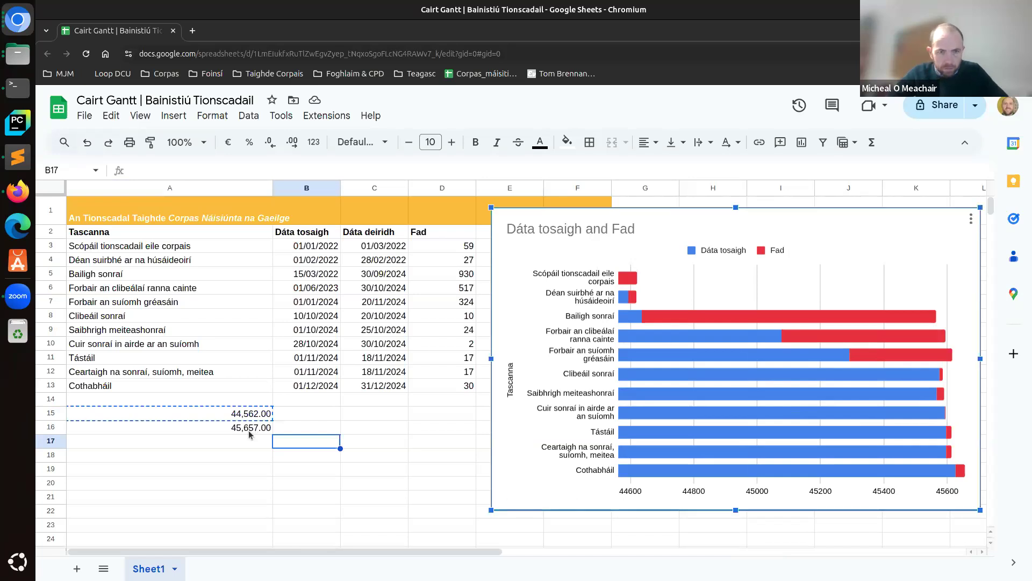
Step: Delete the helper date numbers in A15:A16 below the task table
{"action": "left_click", "coordinate": [232, 412]}
{"action": "left_click_drag", "start_coordinate": [232, 412], "coordinate": [273, 430]}
{"action": "key", "text": "Delete"}
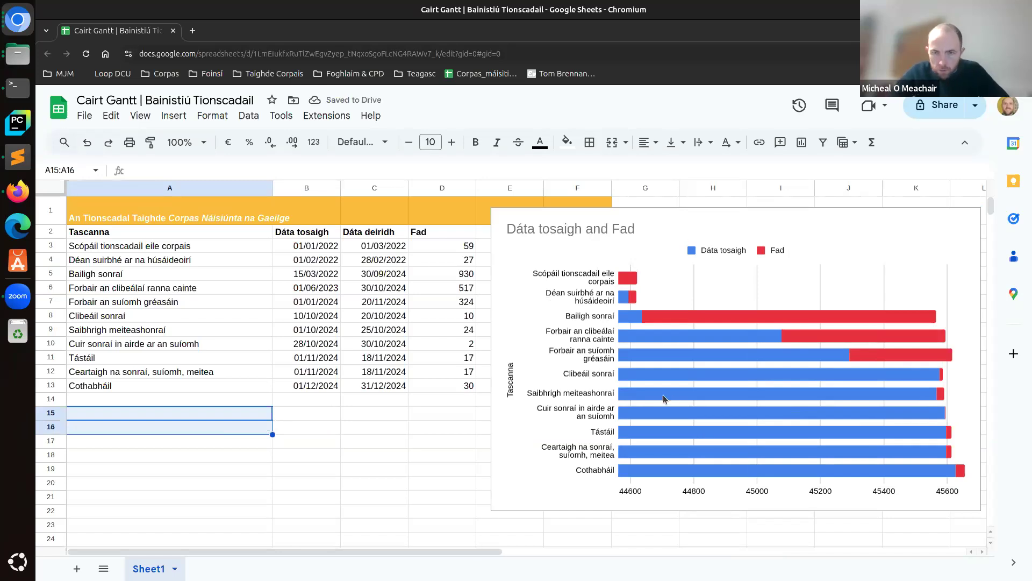
Step: Move the chart left so it starts over column C, and enlarge it slightly from its lower corner
{"action": "left_click", "coordinate": [499, 500]}
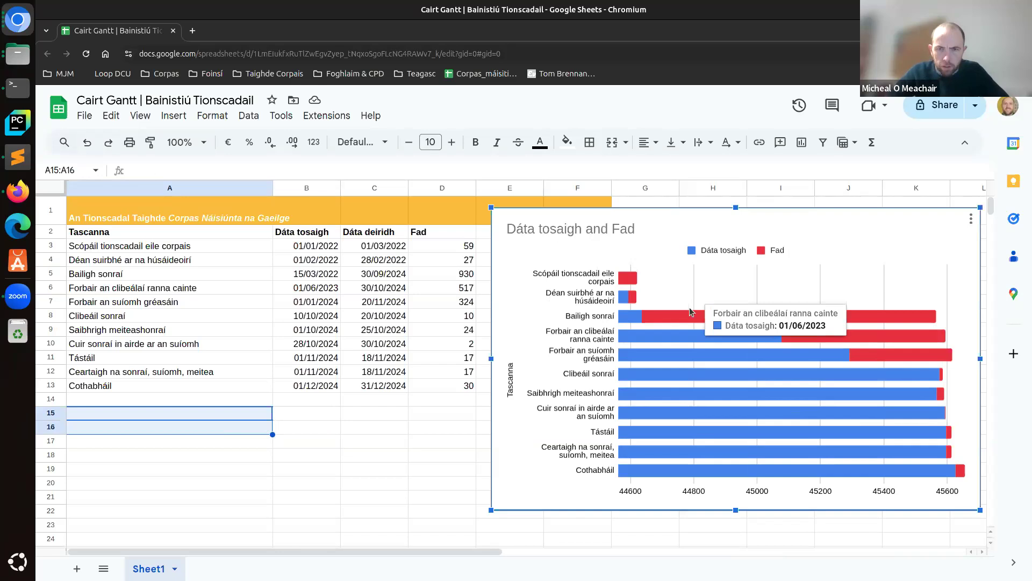
{"action": "left_click_drag", "start_coordinate": [856, 222], "coordinate": [736, 225]}
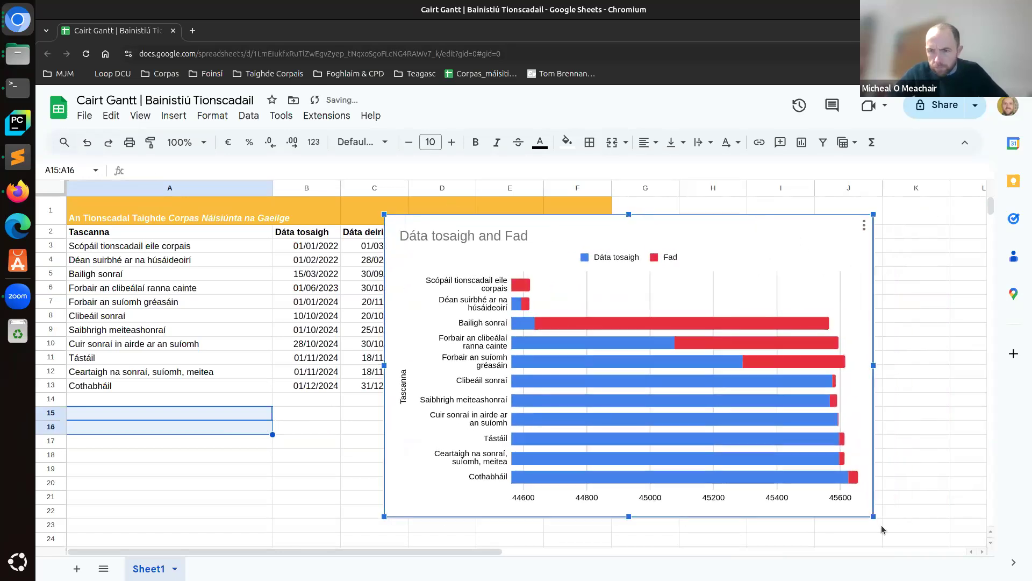
{"action": "left_click_drag", "start_coordinate": [872, 515], "coordinate": [900, 532]}
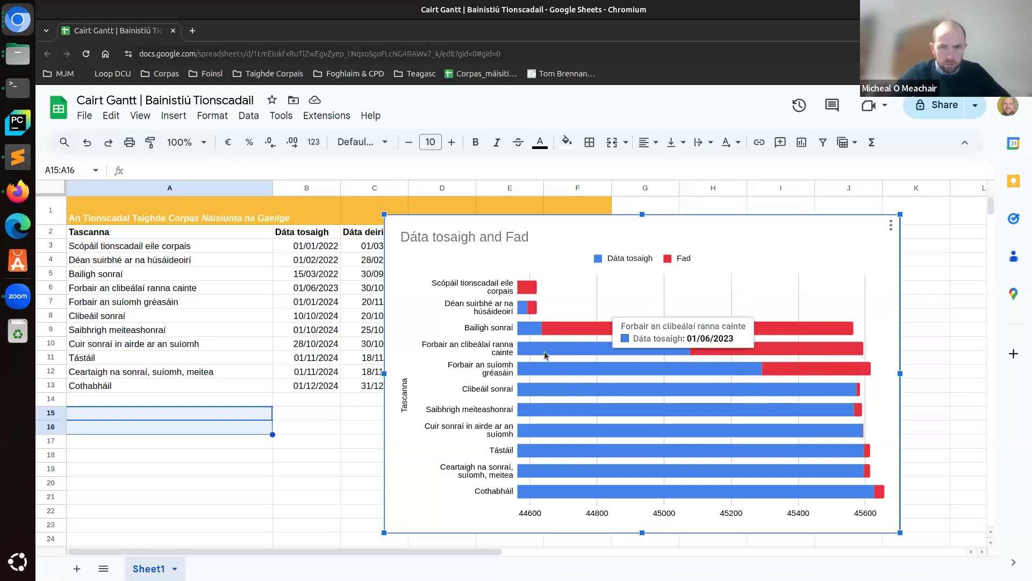
Step: Set the fill color of the chart's Dáta tosaigh series to white, keep its line dash type solid, and close the chart editor
{"action": "double_click", "coordinate": [577, 353]}
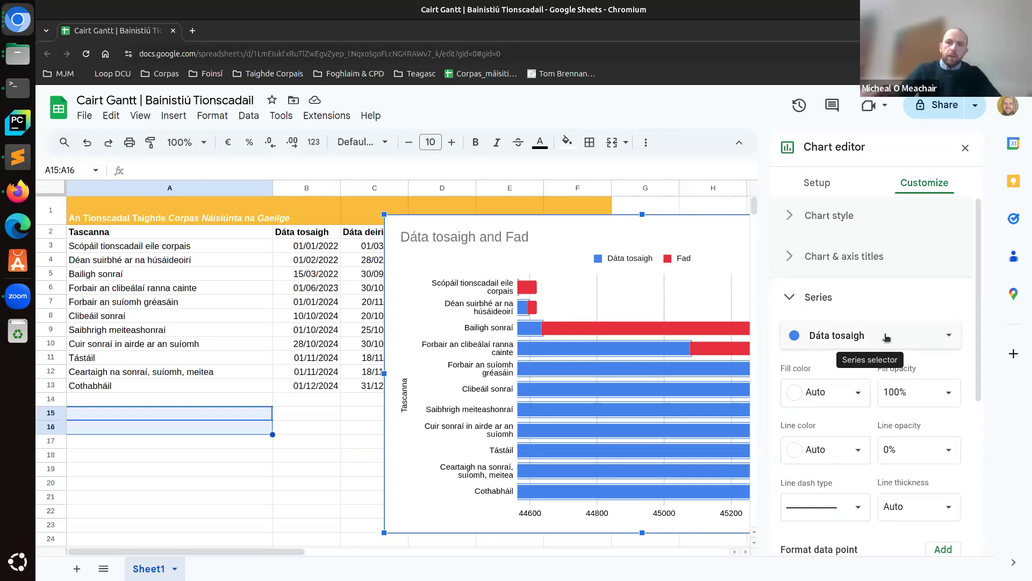
{"action": "left_click", "coordinate": [858, 397]}
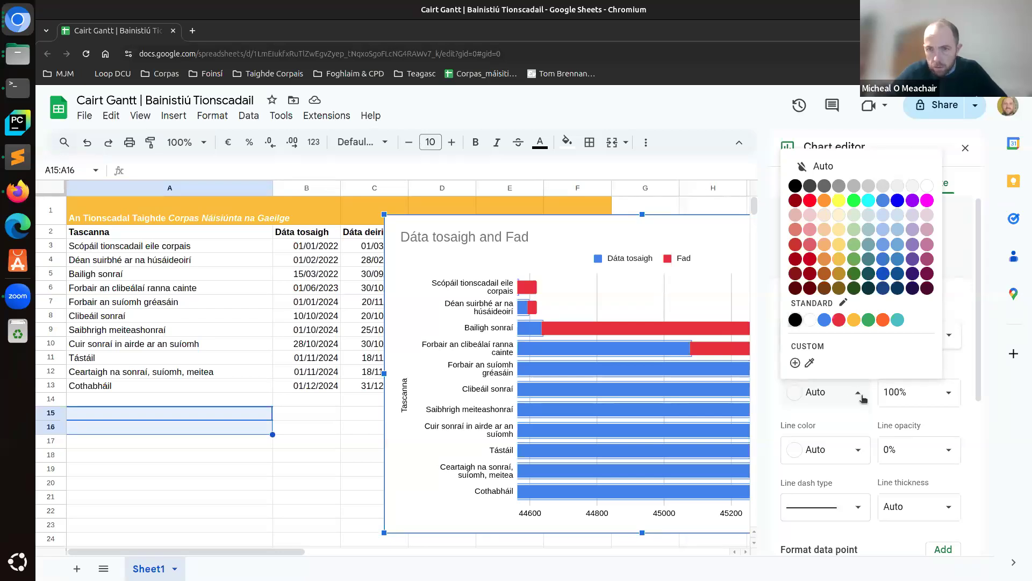
{"action": "left_click", "coordinate": [860, 391]}
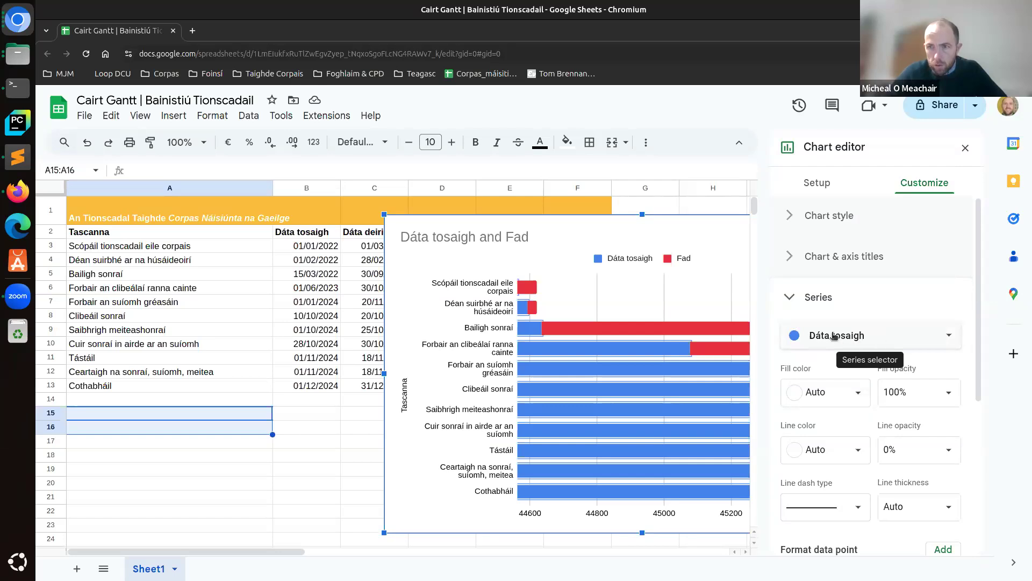
{"action": "left_click", "coordinate": [852, 393]}
{"action": "left_click", "coordinate": [810, 319]}
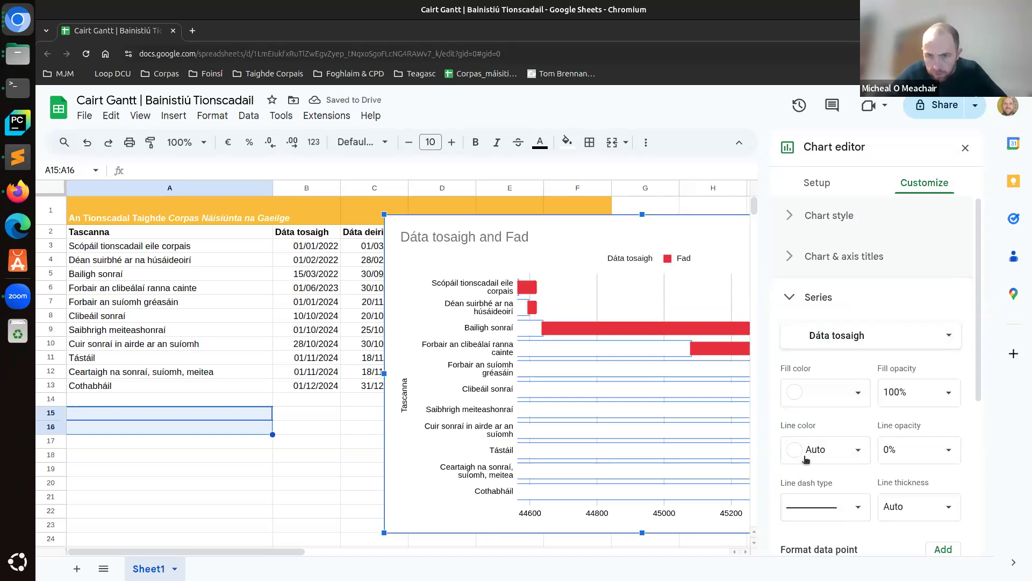
{"action": "left_click", "coordinate": [858, 506]}
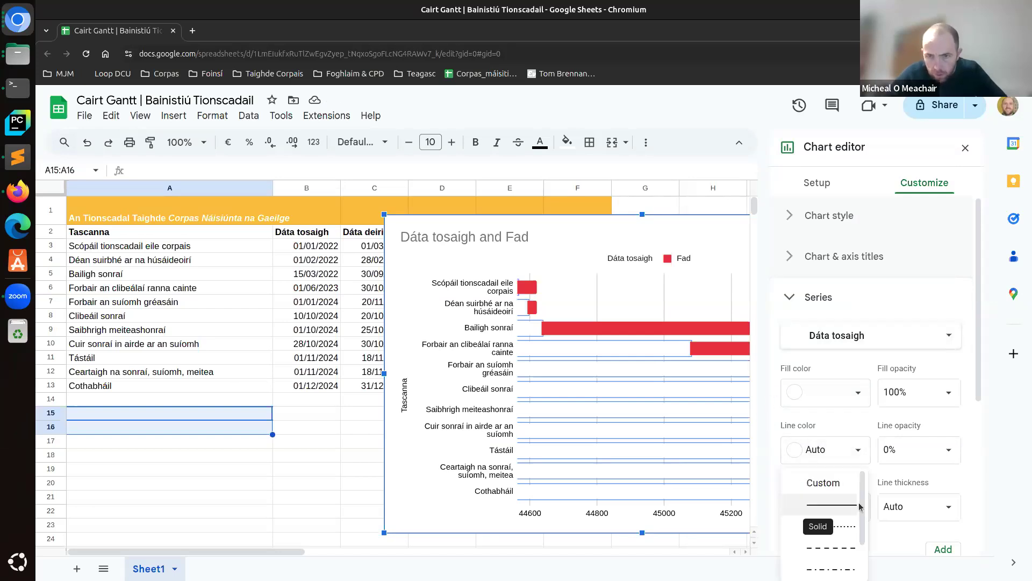
{"action": "left_click", "coordinate": [832, 504]}
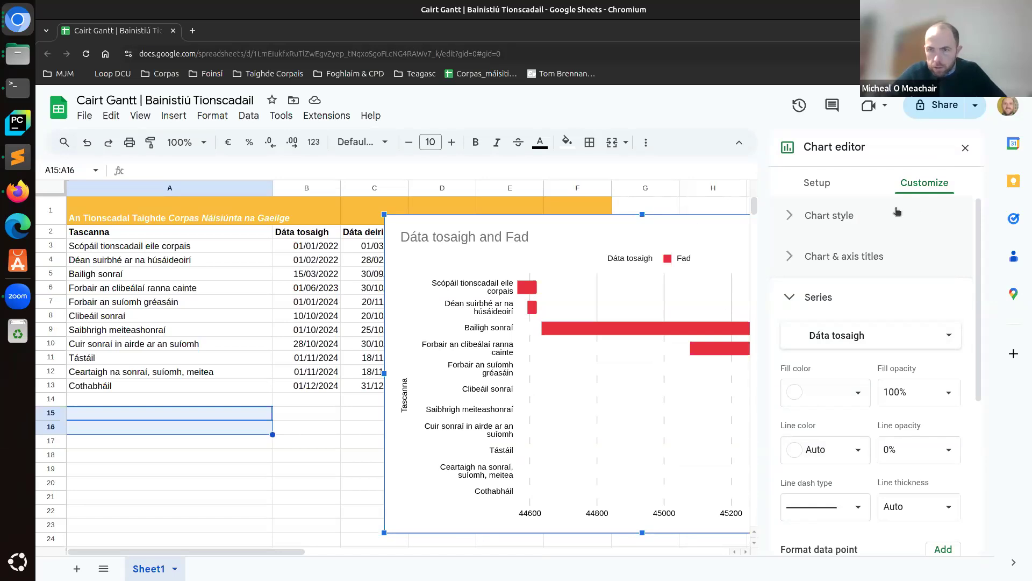
{"action": "left_click", "coordinate": [966, 147]}
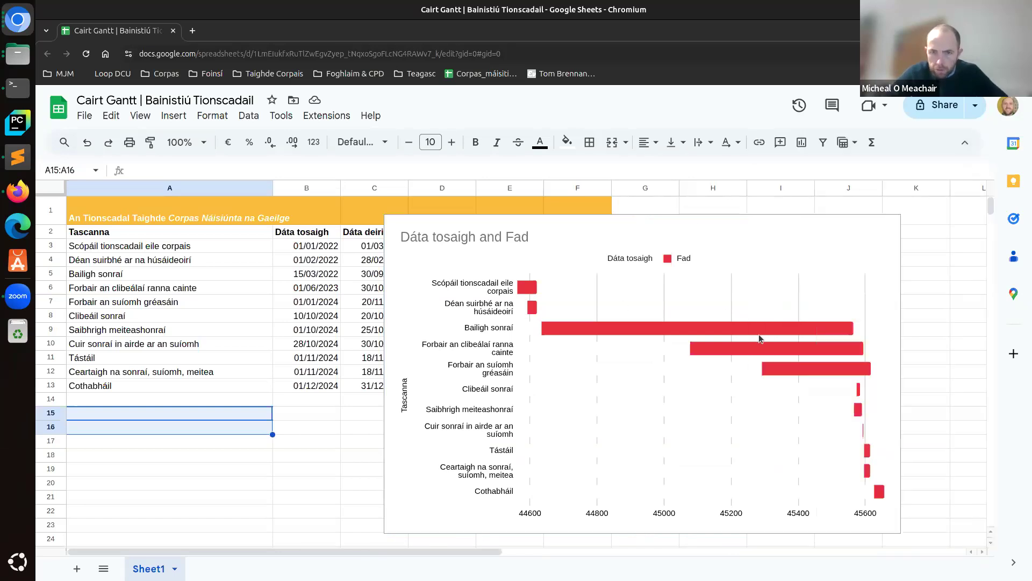
Step: Try to delete the date number labels of the chart's horizontal axis
{"action": "left_click", "coordinate": [396, 458]}
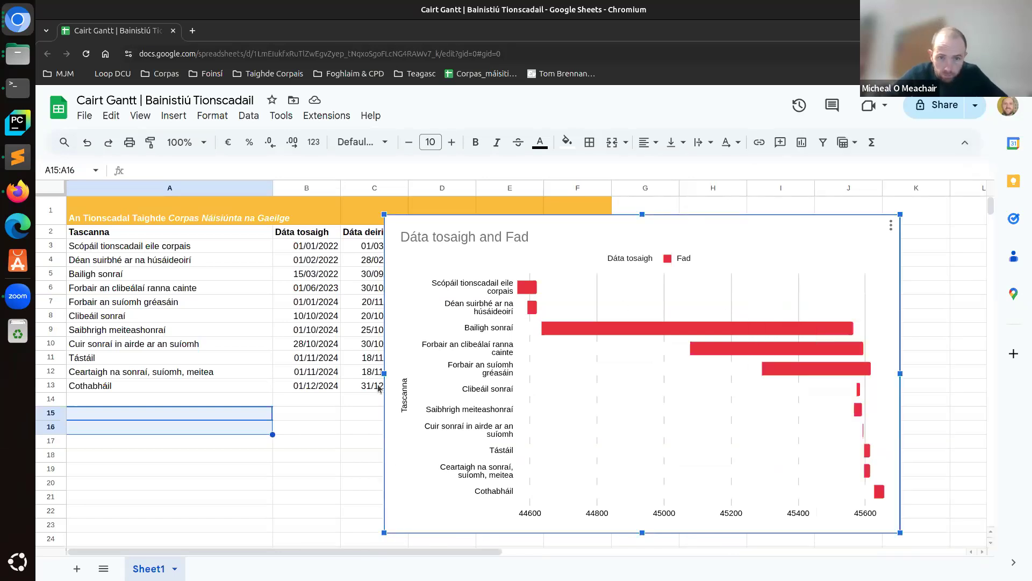
{"action": "double_click", "coordinate": [406, 404]}
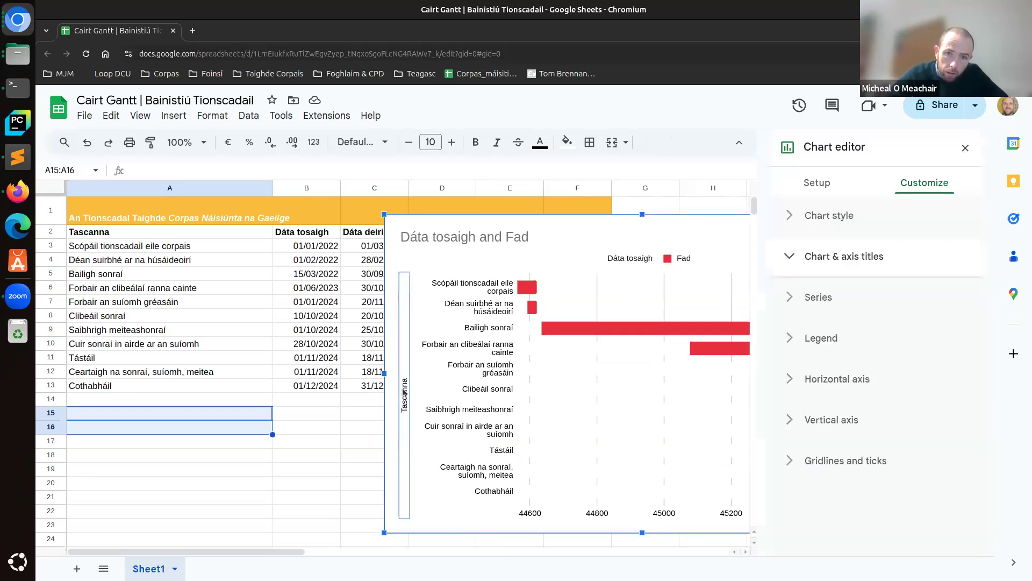
{"action": "left_click", "coordinate": [410, 327]}
{"action": "left_click", "coordinate": [405, 327]}
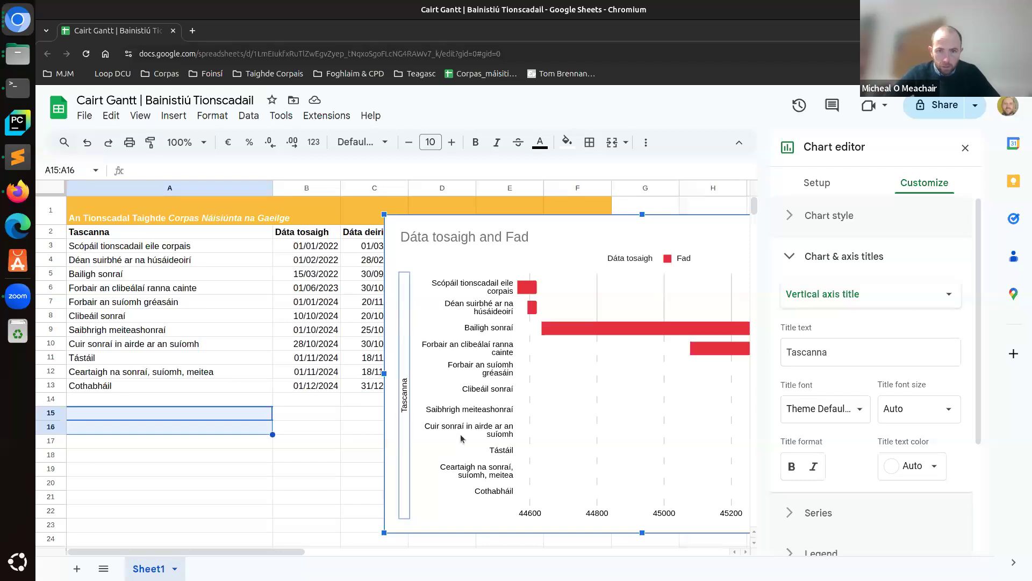
{"action": "left_click", "coordinate": [541, 513]}
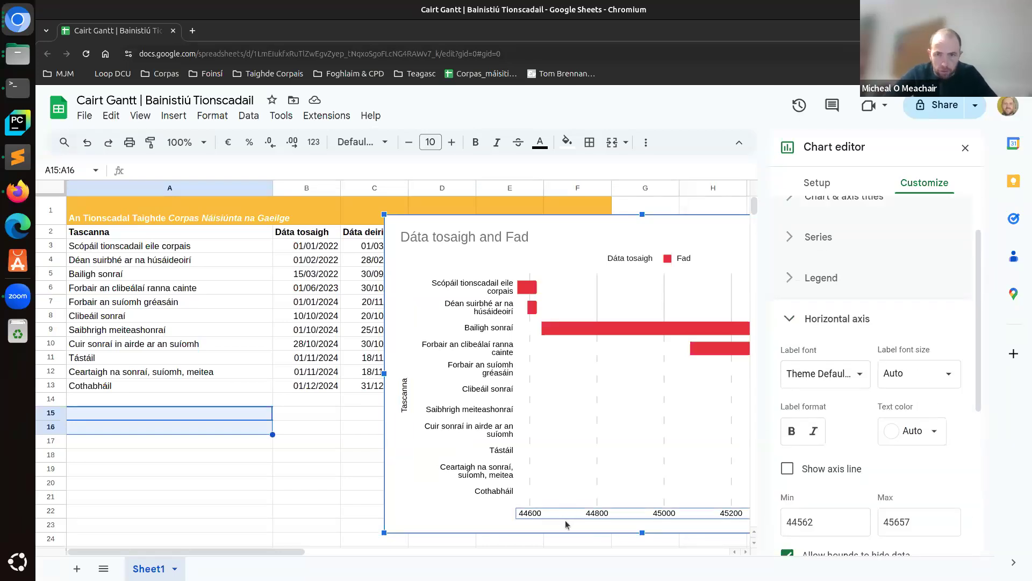
{"action": "key", "text": "Delete"}
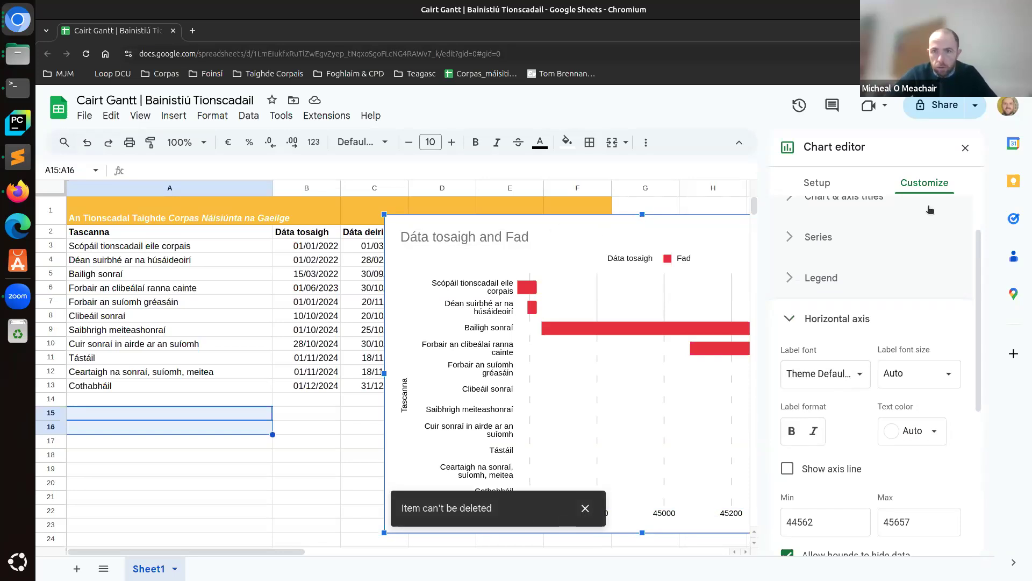
{"action": "left_click", "coordinate": [966, 147]}
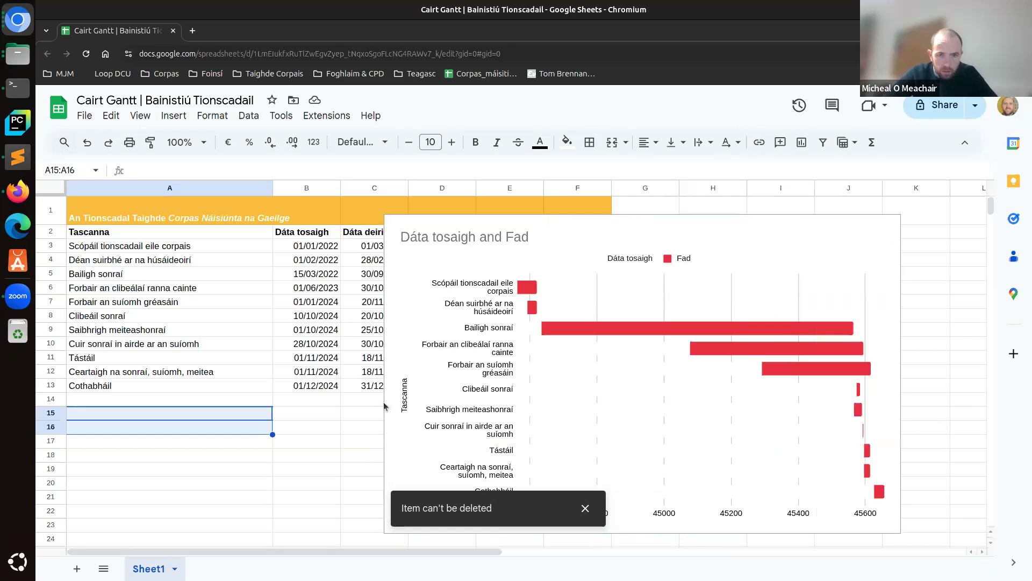
Step: Enlarge the chart from its upper-left corner into row 1 and delete its vertical axis title
{"action": "left_click", "coordinate": [381, 217]}
{"action": "left_click_drag", "start_coordinate": [381, 212], "coordinate": [358, 199]}
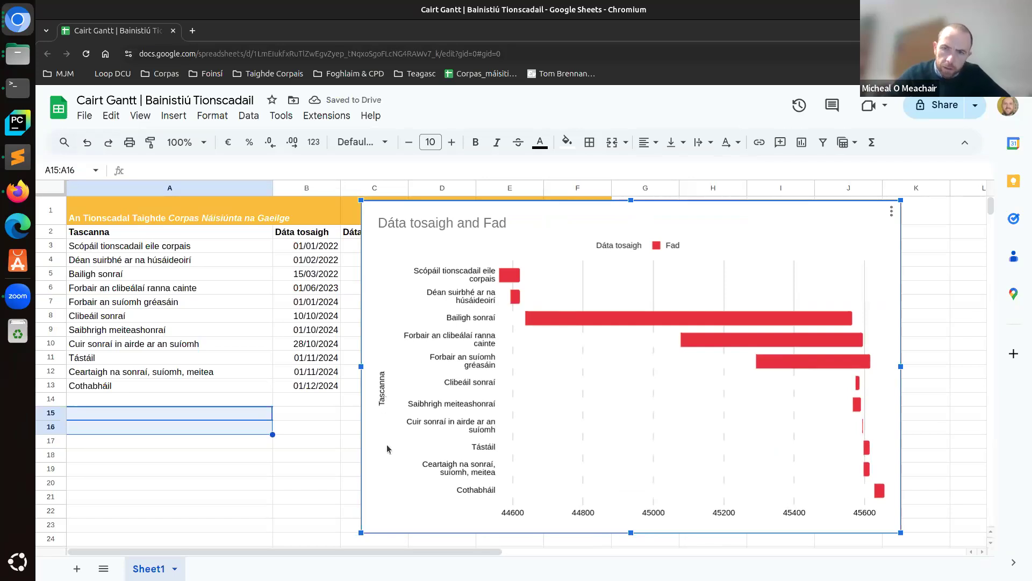
{"action": "double_click", "coordinate": [383, 391]}
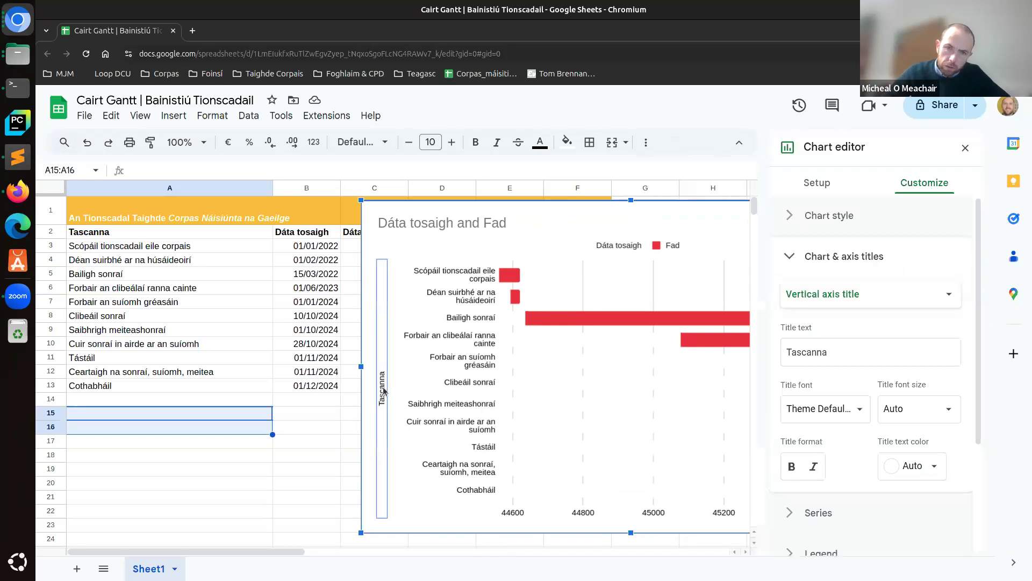
{"action": "double_click", "coordinate": [383, 391]}
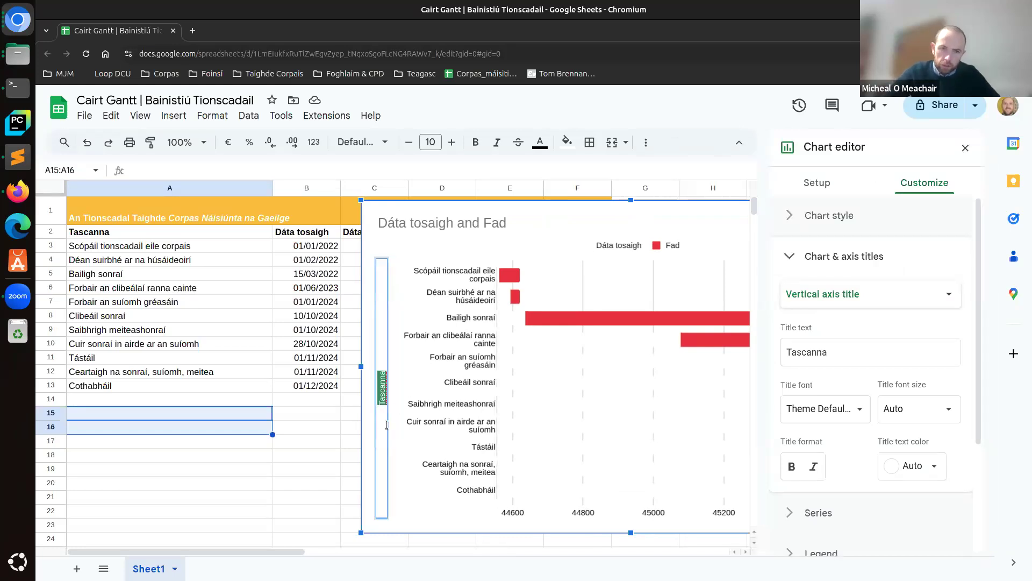
{"action": "left_click", "coordinate": [388, 426]}
{"action": "double_click", "coordinate": [386, 415]}
{"action": "key", "text": "BackSpace"}
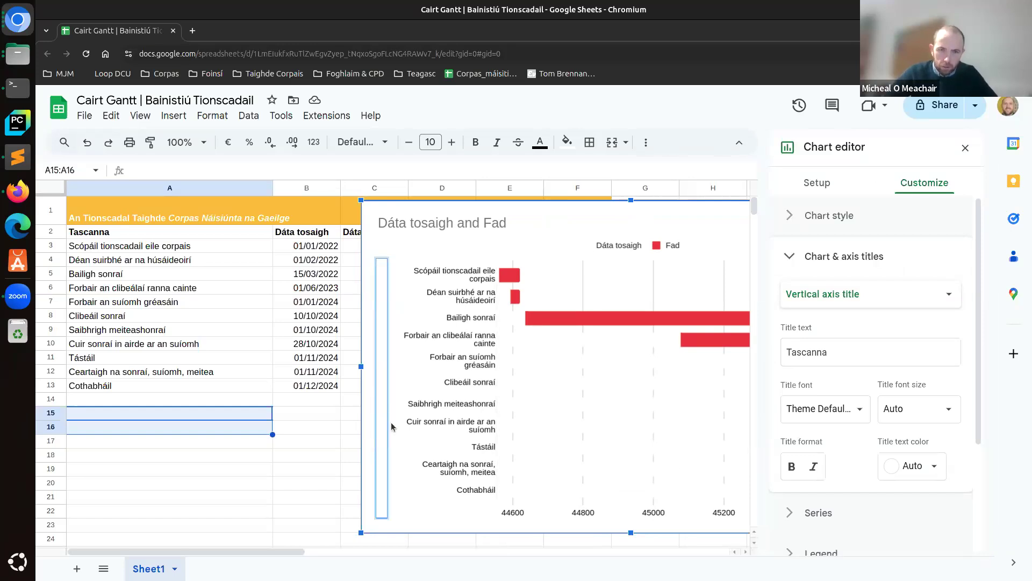
{"action": "left_click", "coordinate": [390, 429]}
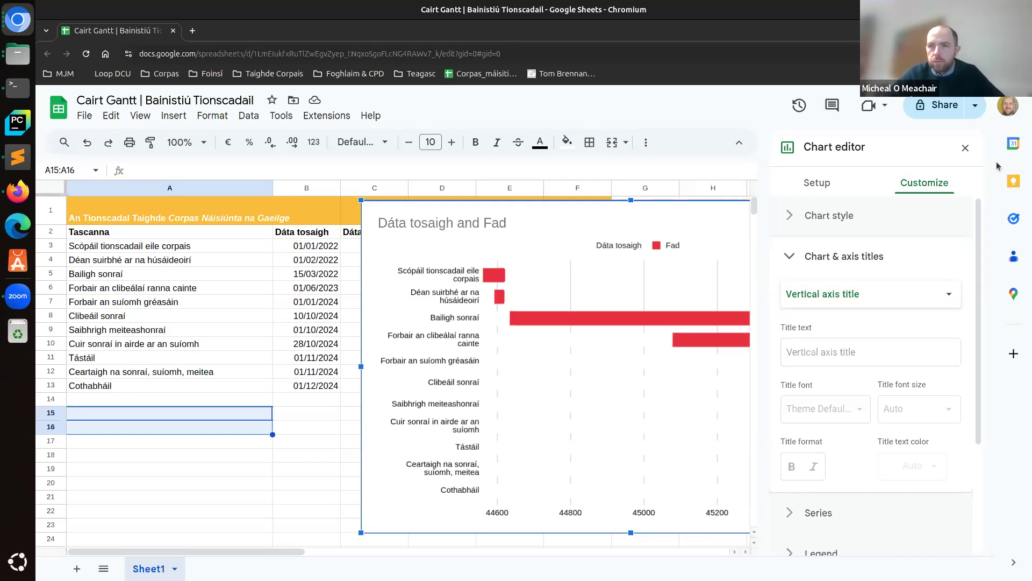
{"action": "left_click", "coordinate": [965, 147]}
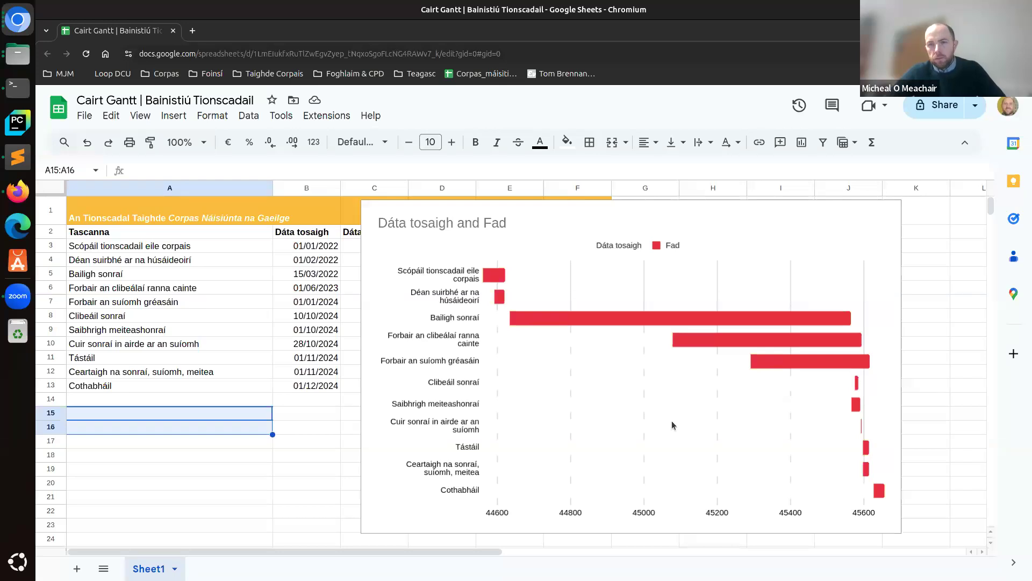
Step: Widen the chart leftward so it starts over column A, and remove its legend
{"action": "left_click", "coordinate": [370, 483]}
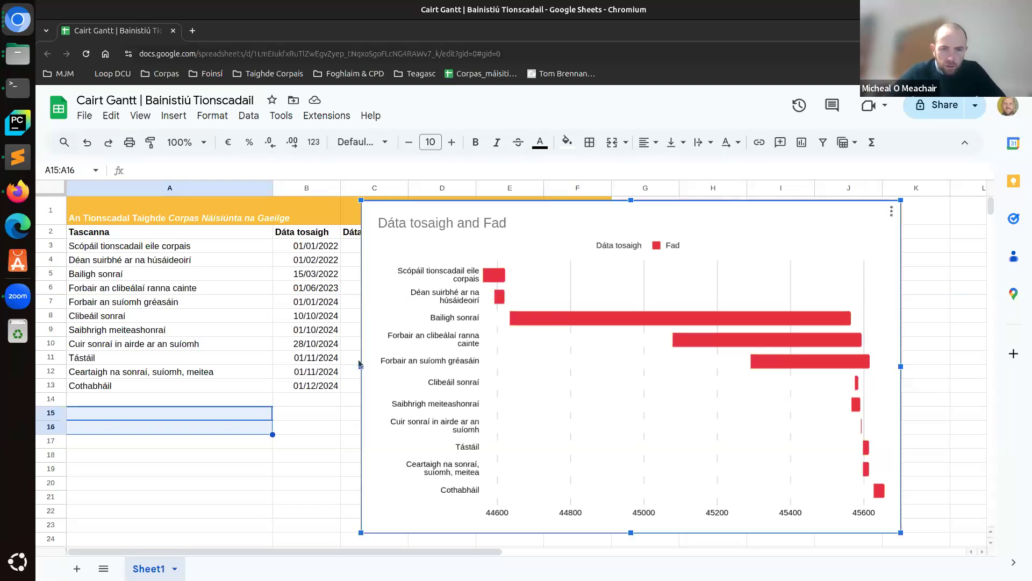
{"action": "left_click_drag", "start_coordinate": [361, 366], "coordinate": [195, 355]}
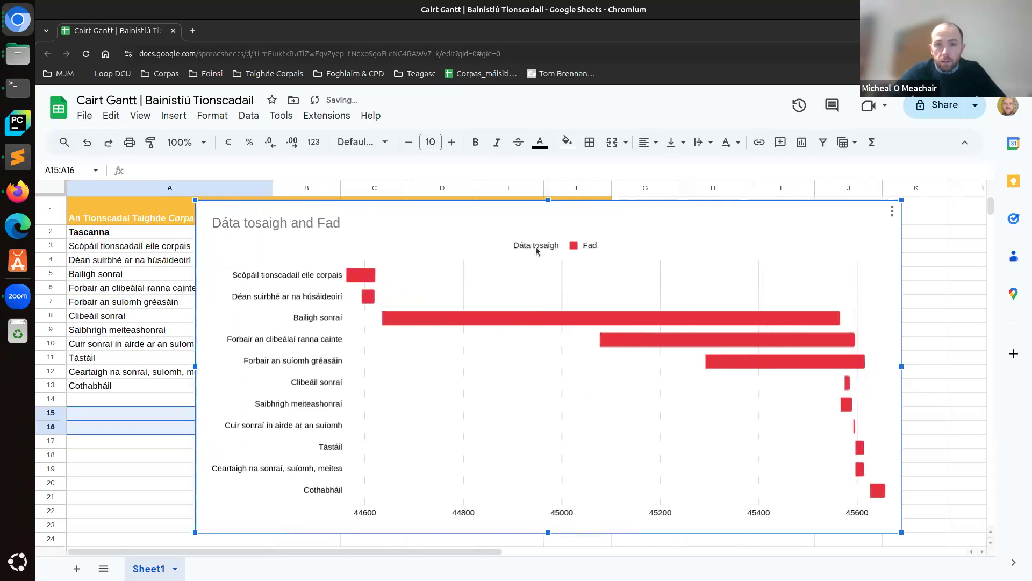
{"action": "double_click", "coordinate": [571, 248]}
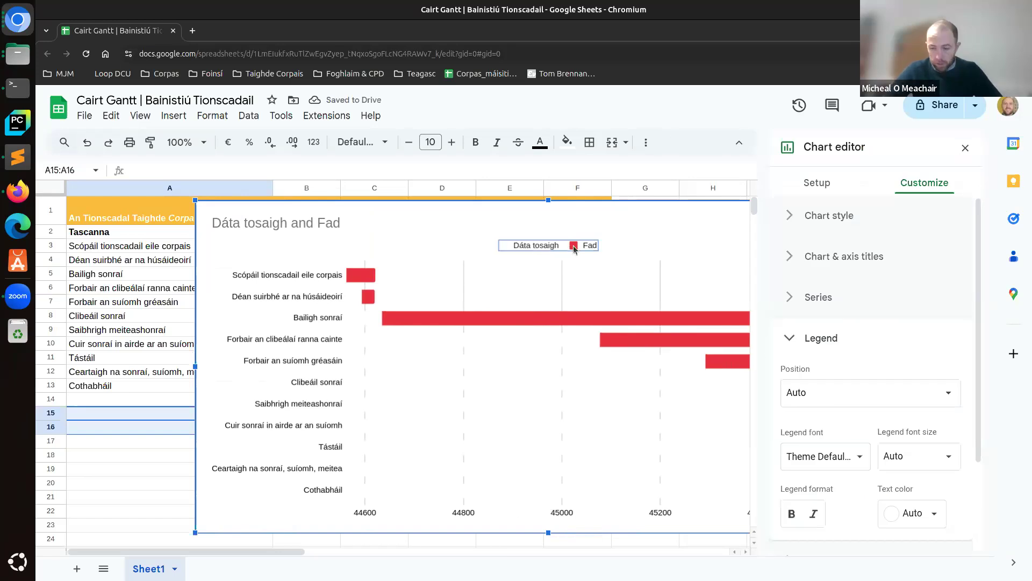
{"action": "key", "text": "Delete"}
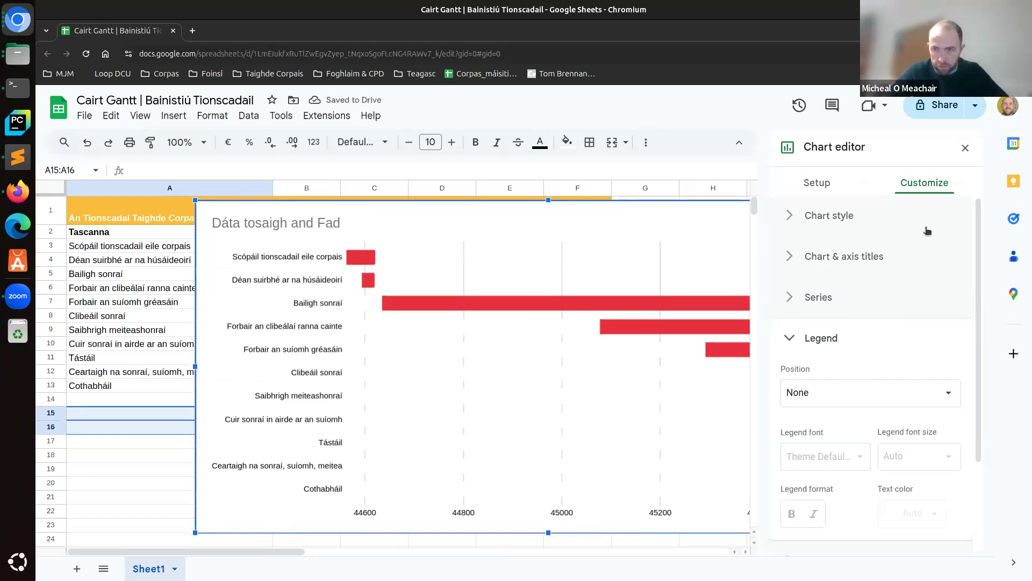
{"action": "left_click", "coordinate": [965, 147]}
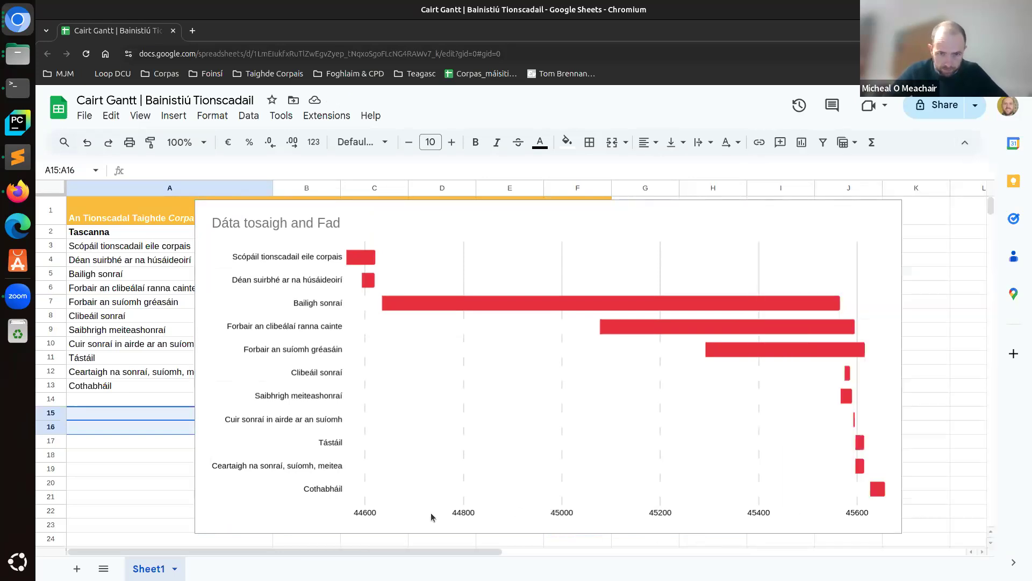
Step: Set the text color of the chart's horizontal axis labels to white and close the chart editor
{"action": "left_click", "coordinate": [460, 518]}
{"action": "double_click", "coordinate": [460, 514]}
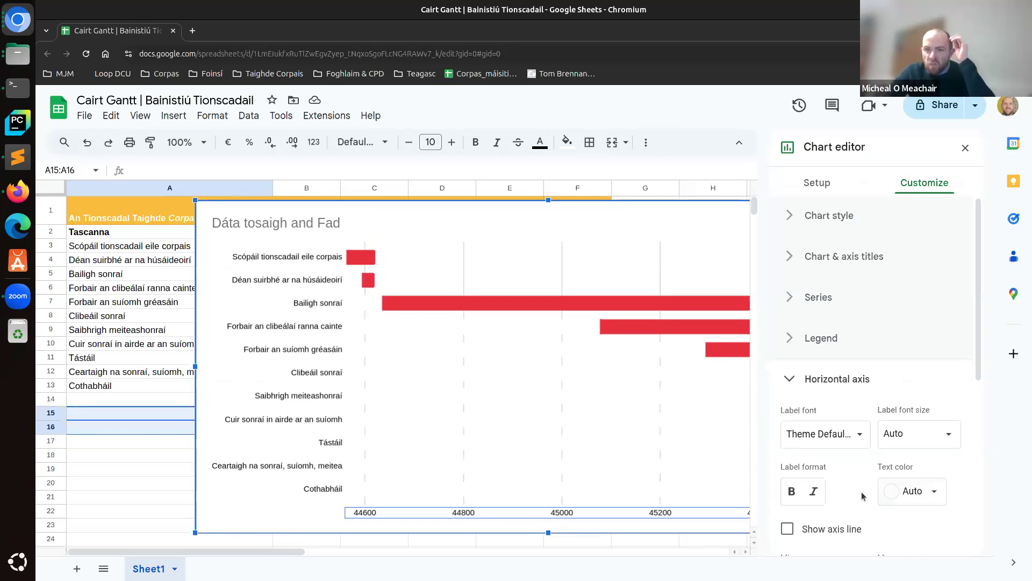
{"action": "scroll", "coordinate": [849, 473], "scroll_direction": "down", "scroll_amount": 3}
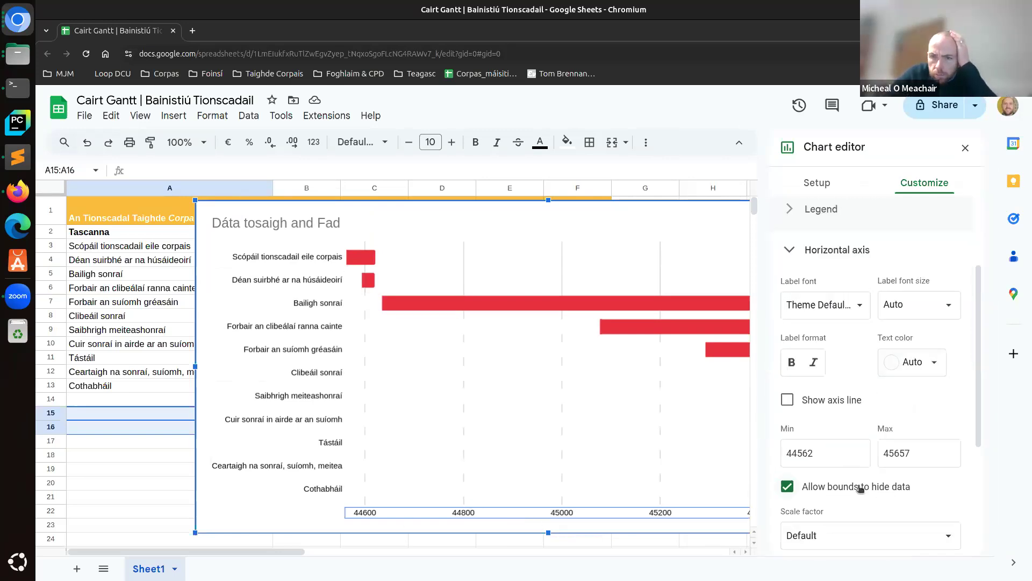
{"action": "left_click", "coordinate": [925, 365]}
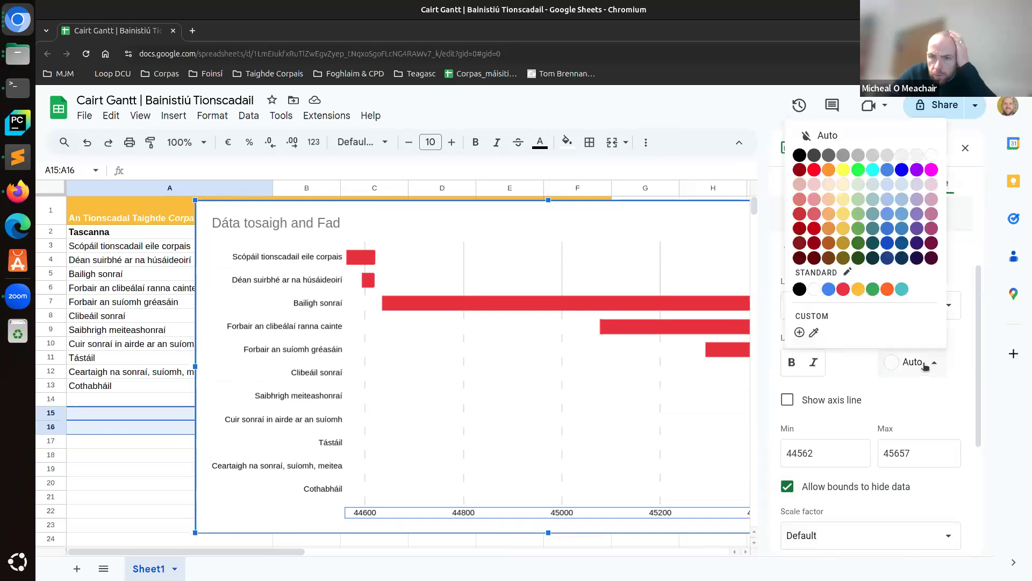
{"action": "left_click", "coordinate": [815, 289]}
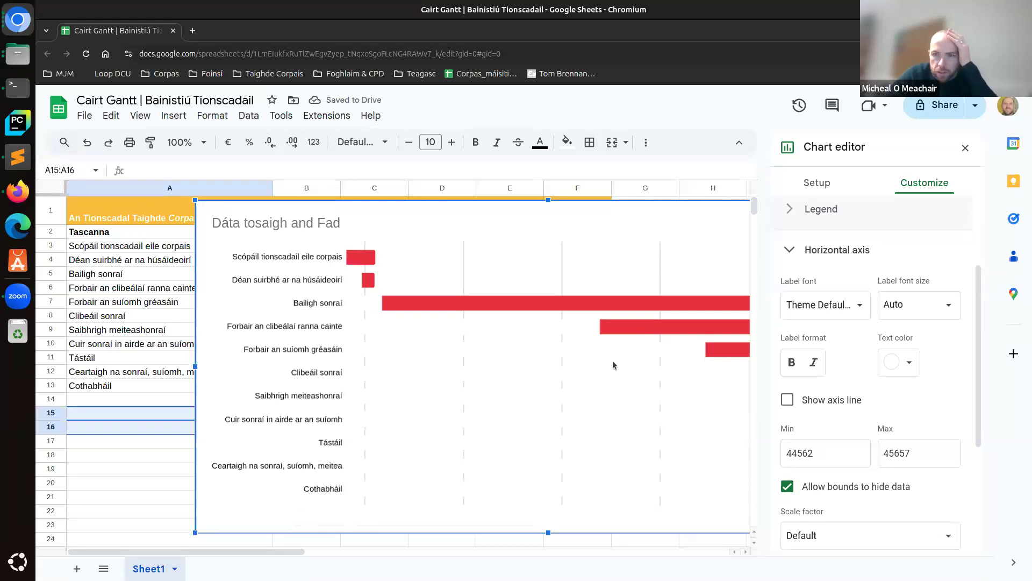
{"action": "left_click", "coordinate": [789, 251]}
{"action": "left_click", "coordinate": [965, 148]}
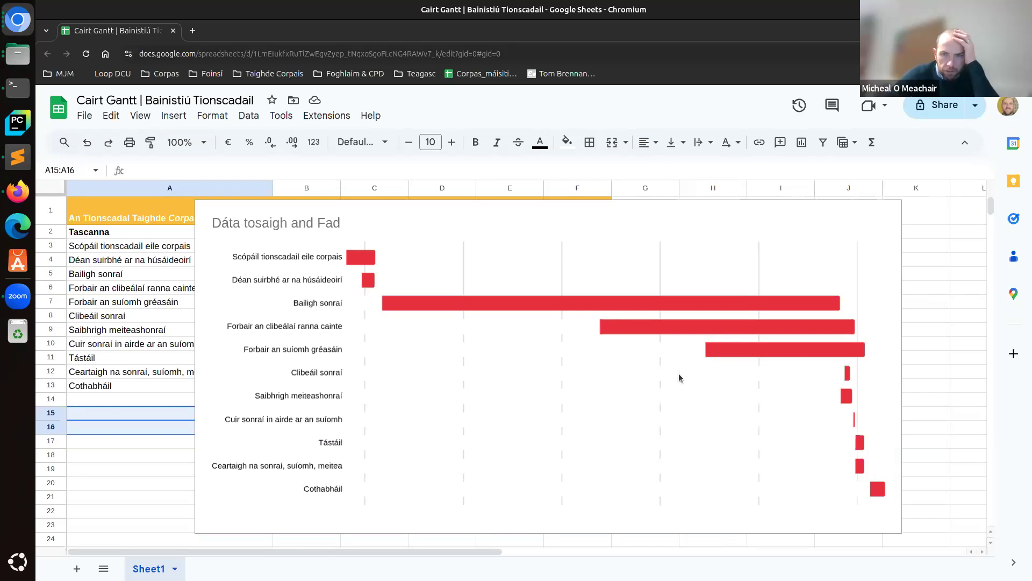
Step: Change the chart title to "Cairt Gantt | An Tionscadal Taighde"
{"action": "left_click", "coordinate": [250, 225]}
{"action": "double_click", "coordinate": [260, 226]}
{"action": "left_click", "coordinate": [269, 223]}
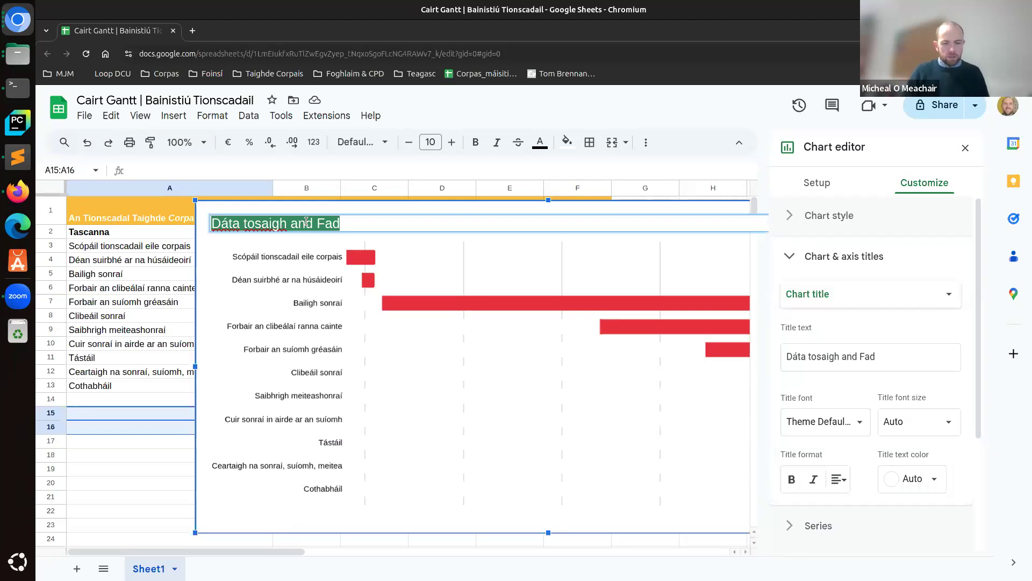
{"action": "type", "text": "Cairt Gantt "}
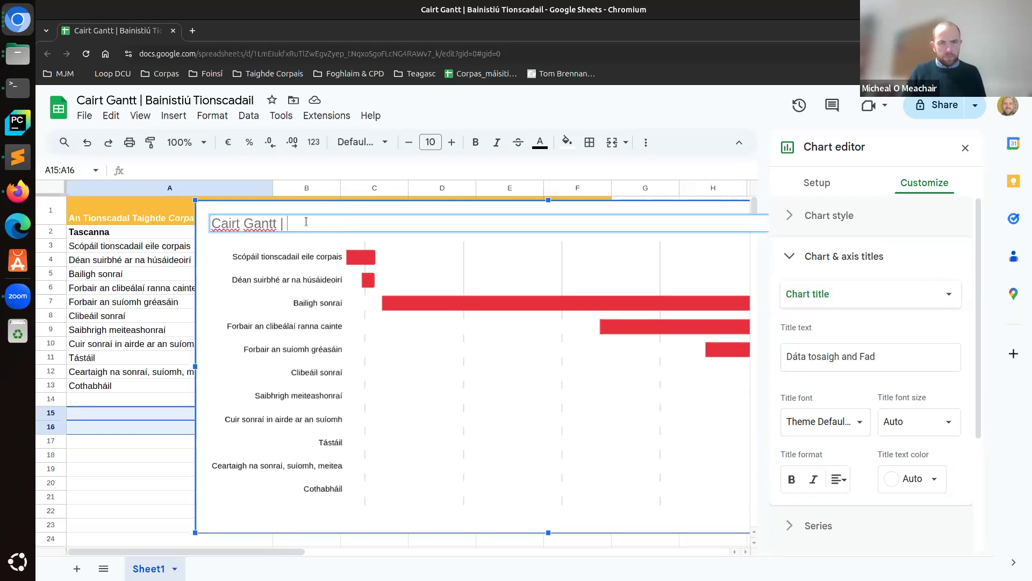
{"action": "type", "text": "| An Tionscadal Taighde"}
{"action": "key", "text": "Return"}
{"action": "type", "text": "Co"}
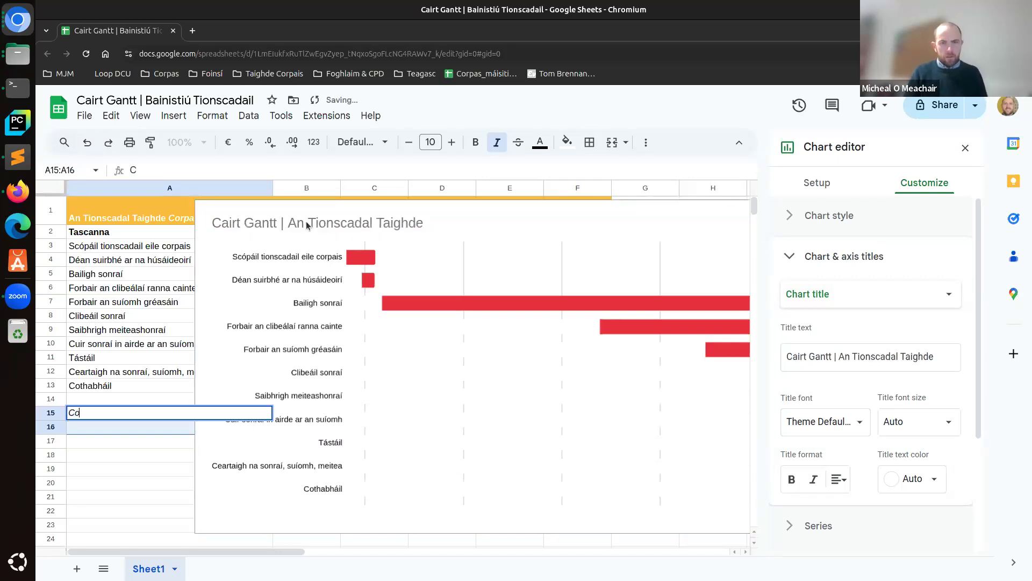
{"action": "type", "text": "rp"}
{"action": "key", "text": "Escape"}
Step: Extend the chart title to read "Cairt Gantt | An Tionscadal Taighde Corpas Náisiúnta na Gaeilge"
{"action": "left_click", "coordinate": [417, 223]}
{"action": "double_click", "coordinate": [414, 223]}
{"action": "left_click", "coordinate": [447, 222]}
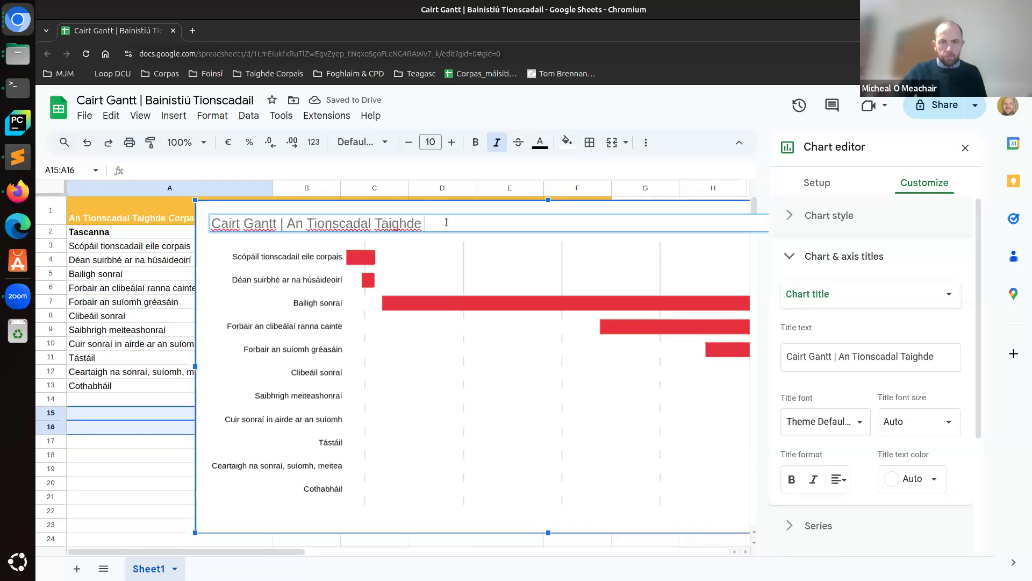
{"action": "type", "text": "Corpas Náis"}
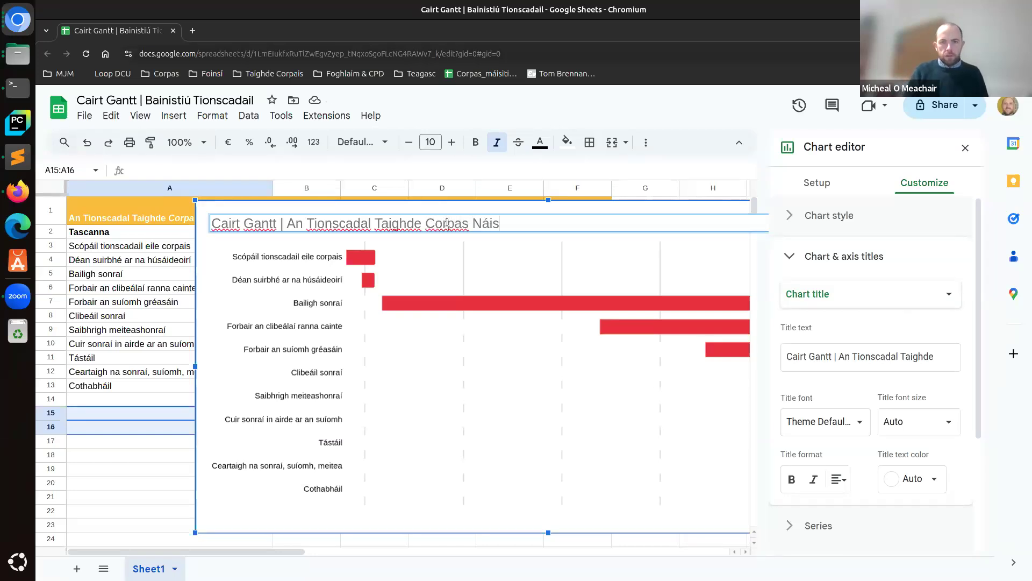
{"action": "type", "text": "iúnta na d"}
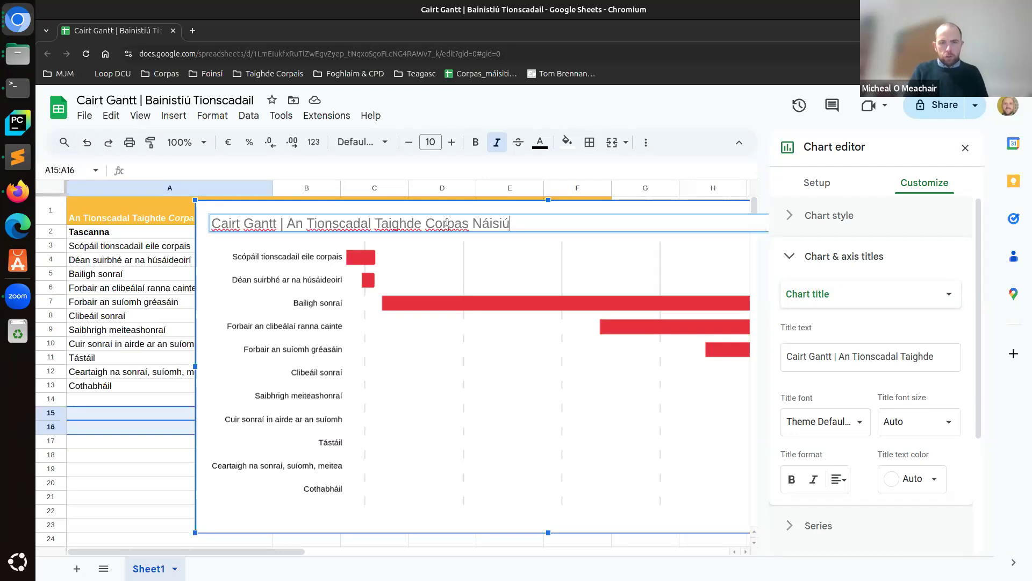
{"action": "key", "text": "BackSpace"}
{"action": "type", "text": "Gh"}
{"action": "key", "text": "BackSpace"}
{"action": "type", "text": "aeilge"}
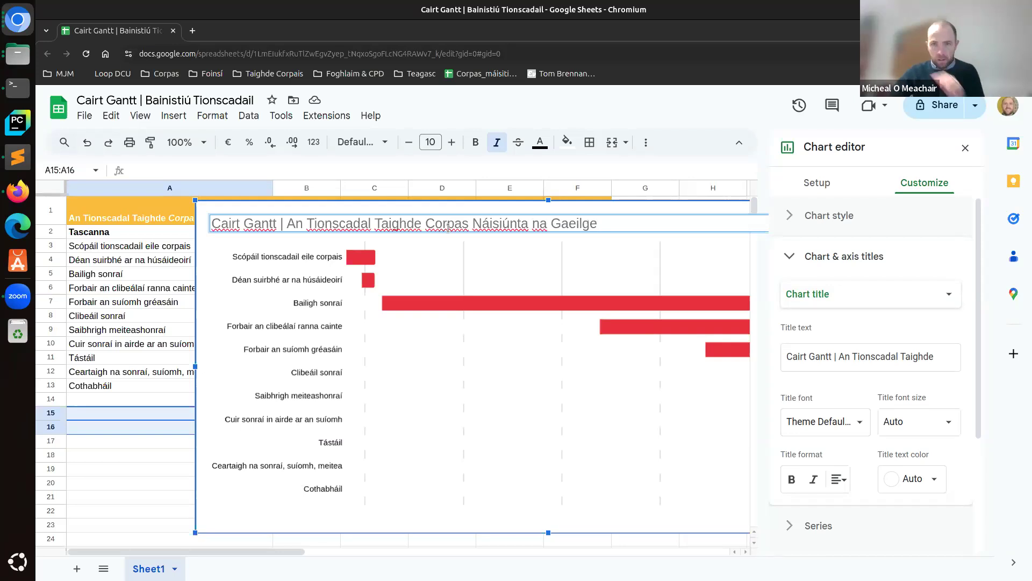
Step: Try italicizing "Corpas Náisiúnta na Gaeilge" in the chart title, then remove the italic format
{"action": "left_click_drag", "start_coordinate": [427, 223], "coordinate": [576, 236]}
{"action": "left_click", "coordinate": [814, 480]}
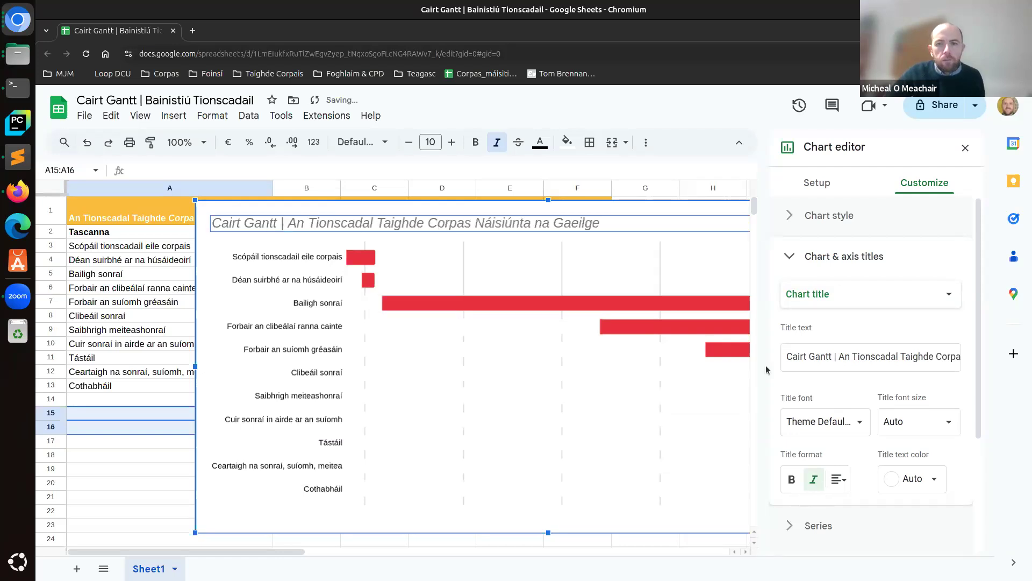
{"action": "left_click", "coordinate": [815, 479]}
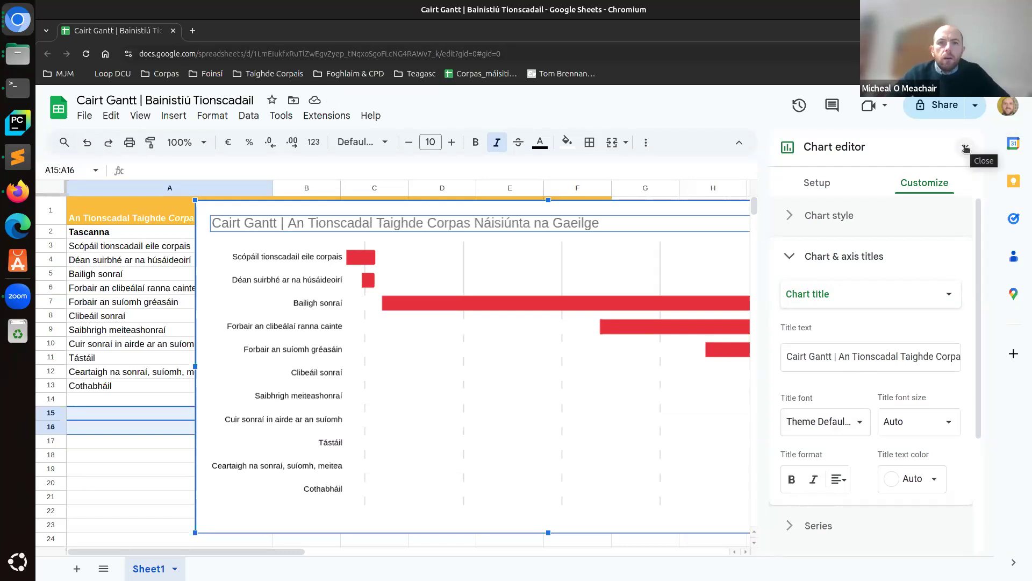
Step: Close the chart editor and select empty cell A15 below the task list
{"action": "left_click", "coordinate": [965, 148]}
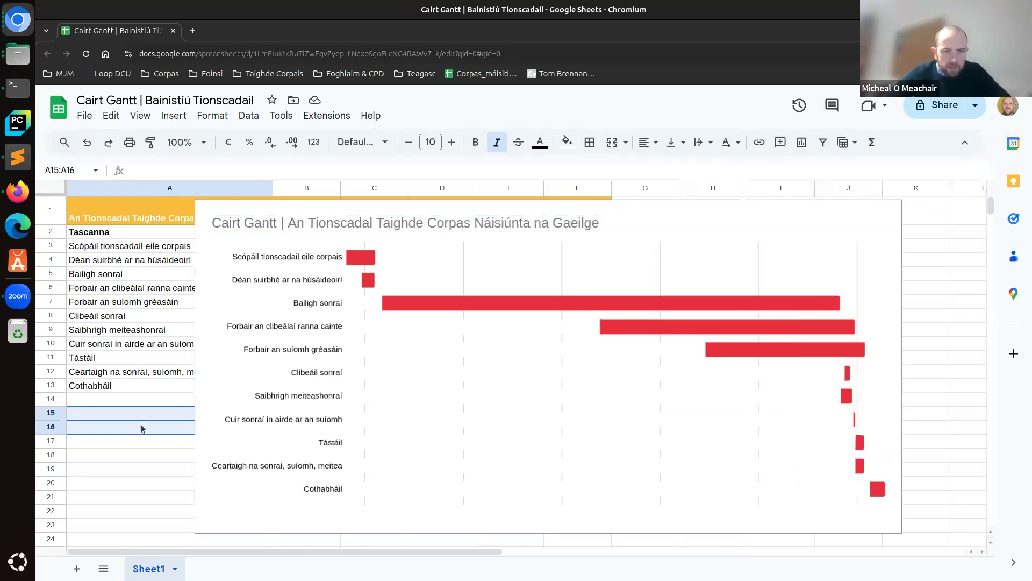
{"action": "left_click", "coordinate": [126, 417]}
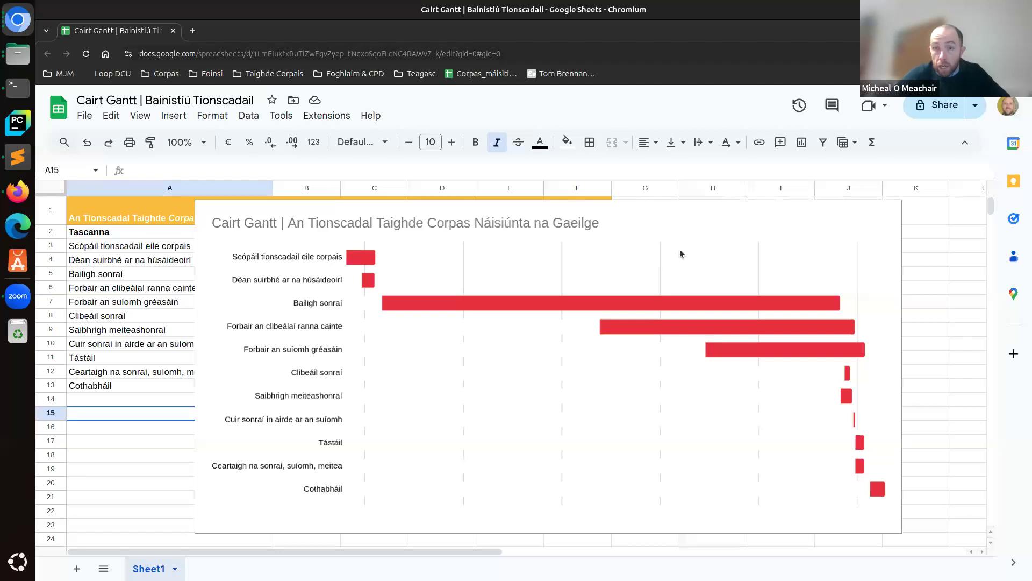
{"action": "left_click", "coordinate": [244, 226]}
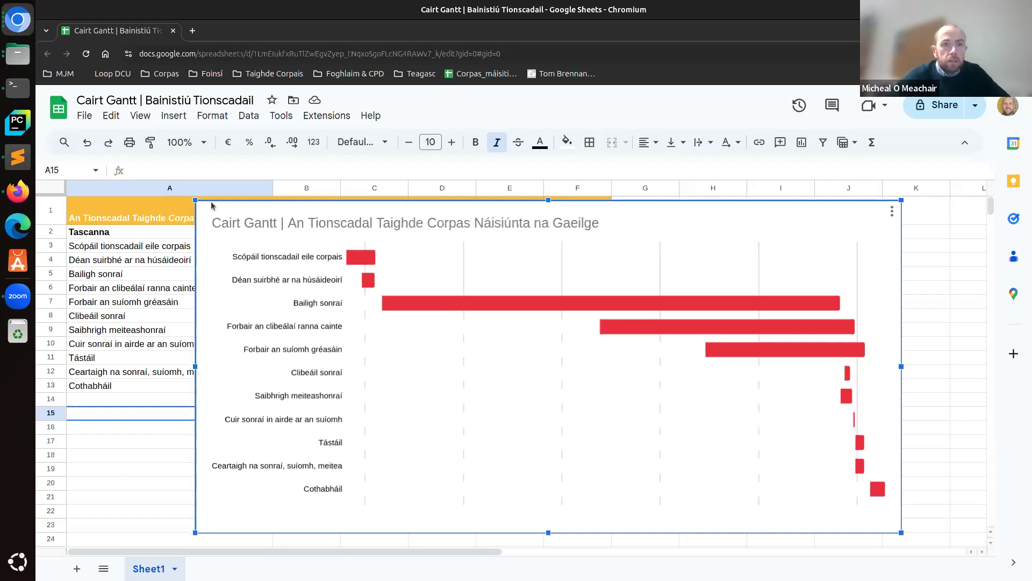
{"action": "left_click", "coordinate": [143, 191]}
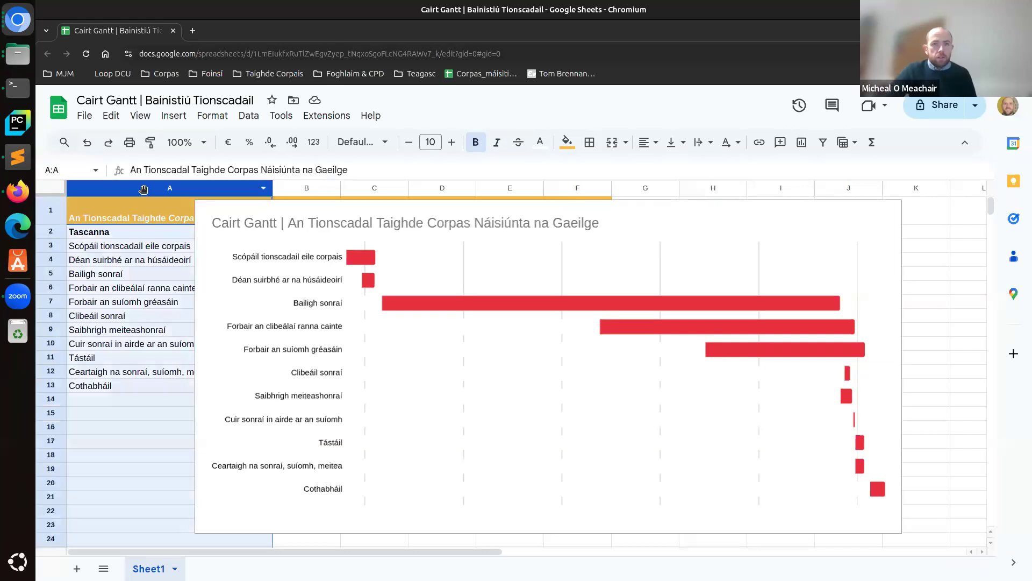
{"action": "left_click", "coordinate": [307, 188], "text": "ctrl"}
{"action": "left_click", "coordinate": [445, 186], "text": "ctrl"}
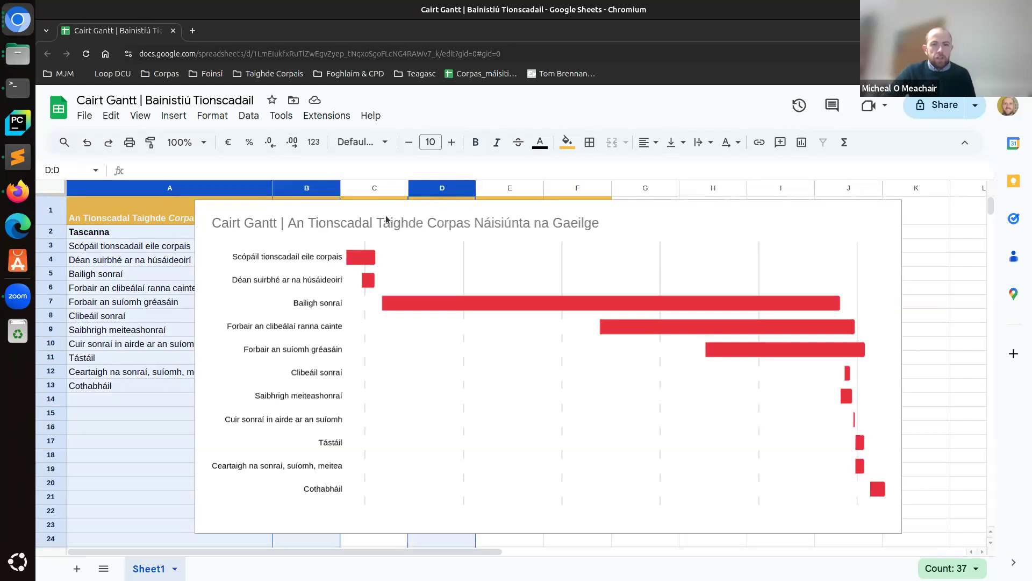
{"action": "left_click", "coordinate": [263, 517]}
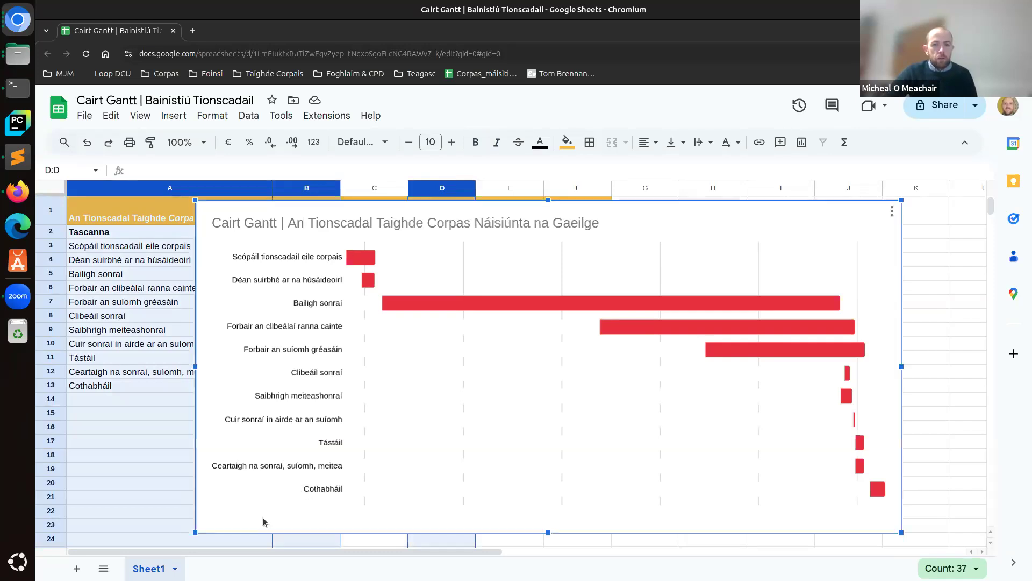
{"action": "left_click", "coordinate": [123, 445]}
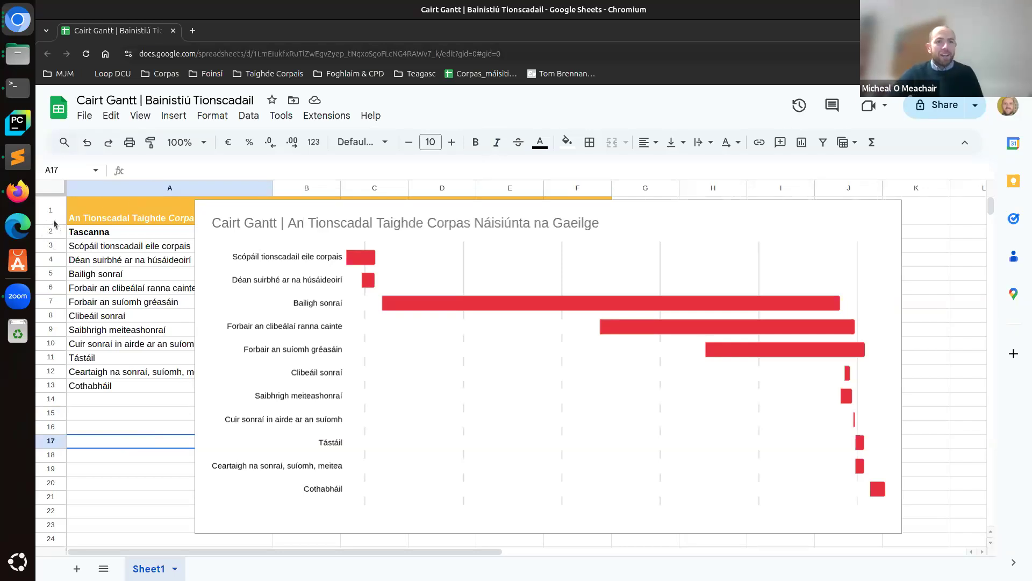
{"action": "left_click", "coordinate": [54, 249]}
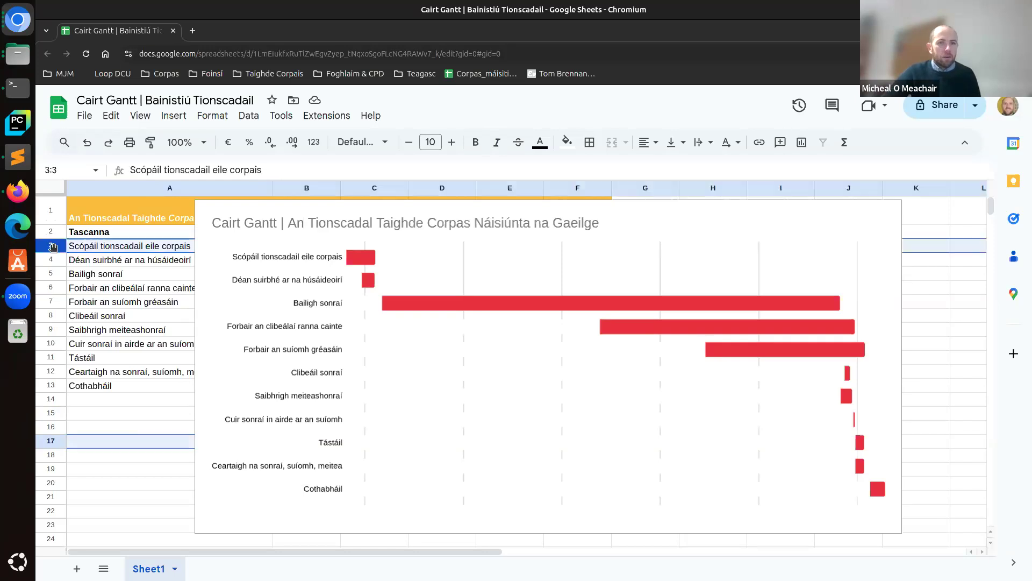
{"action": "left_click", "coordinate": [51, 260], "text": "ctrl"}
{"action": "left_click", "coordinate": [50, 275], "text": "ctrl"}
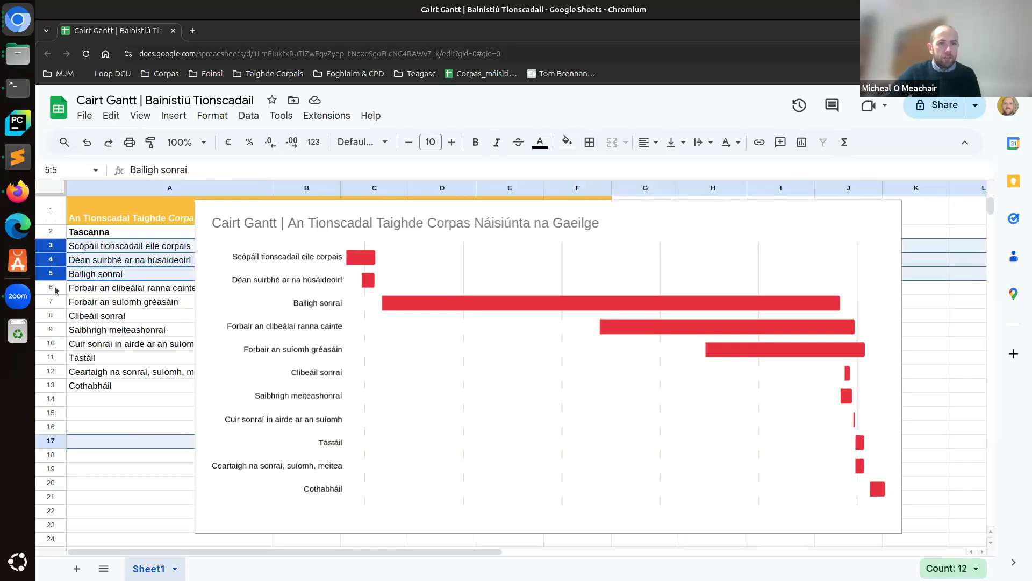
{"action": "left_click", "coordinate": [51, 288], "text": "ctrl"}
{"action": "left_click", "coordinate": [131, 402]}
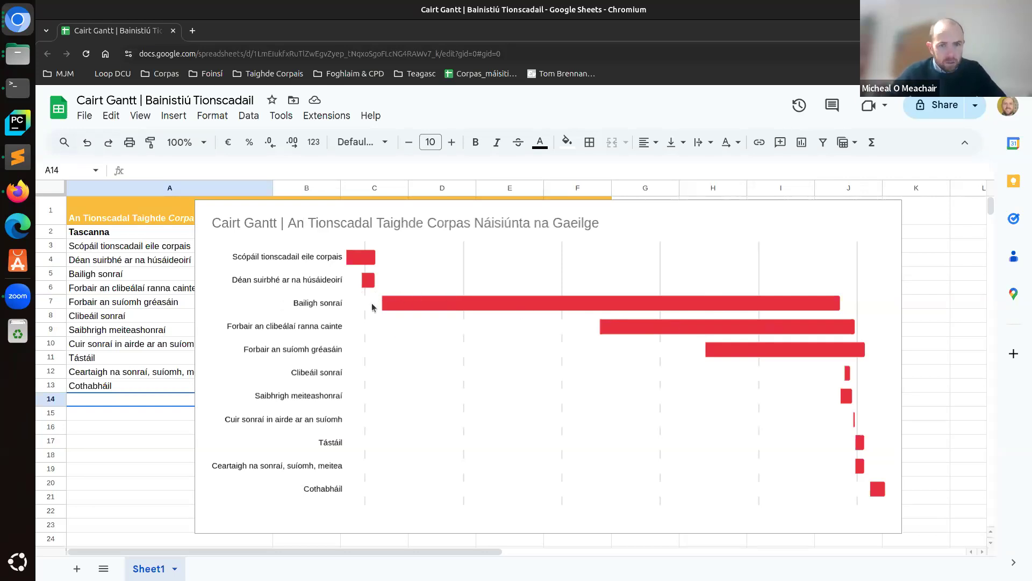
{"action": "left_click", "coordinate": [328, 304]}
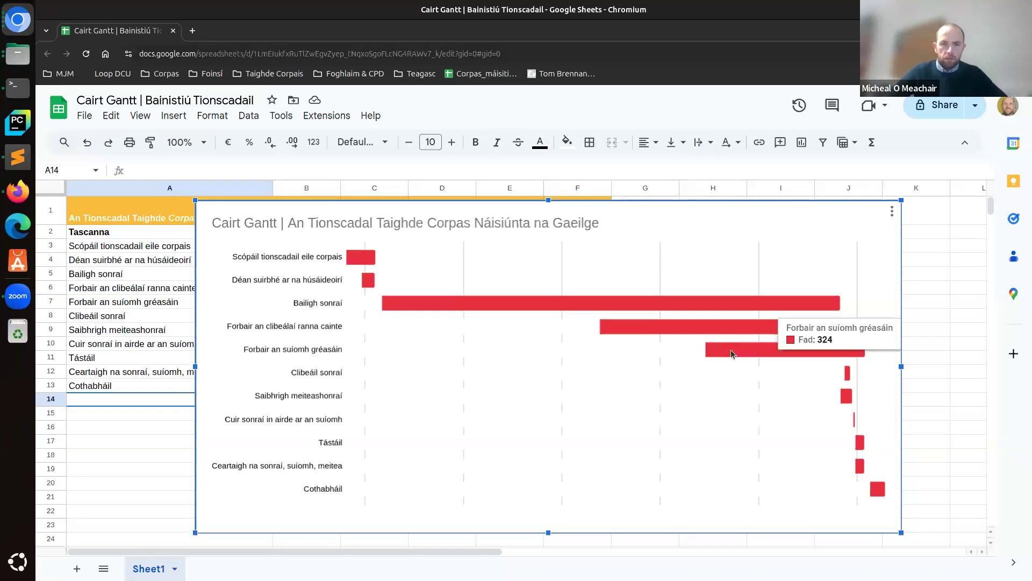
{"action": "right_click", "coordinate": [256, 516]}
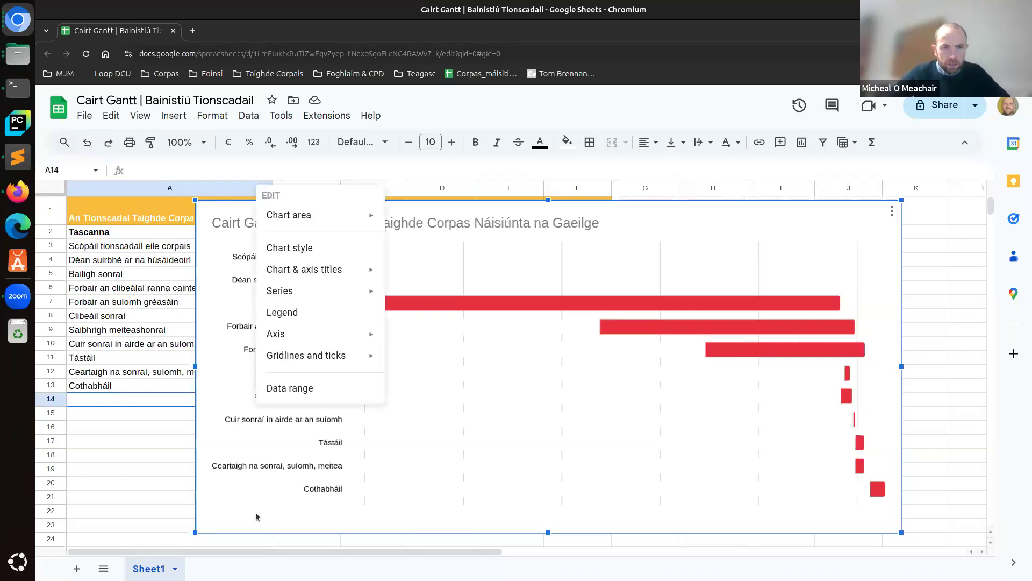
{"action": "left_click", "coordinate": [264, 518]}
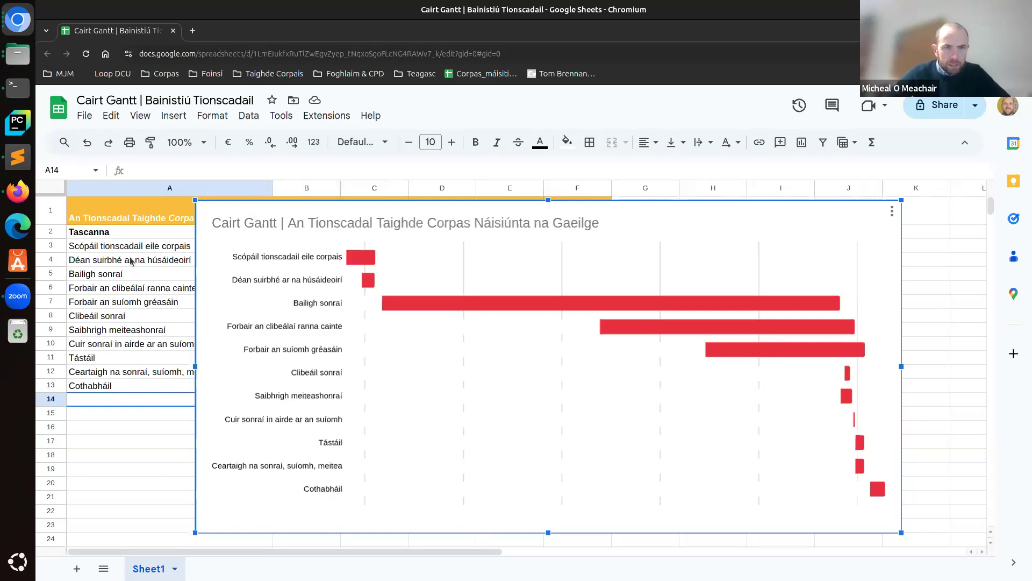
{"action": "left_click", "coordinate": [111, 115]}
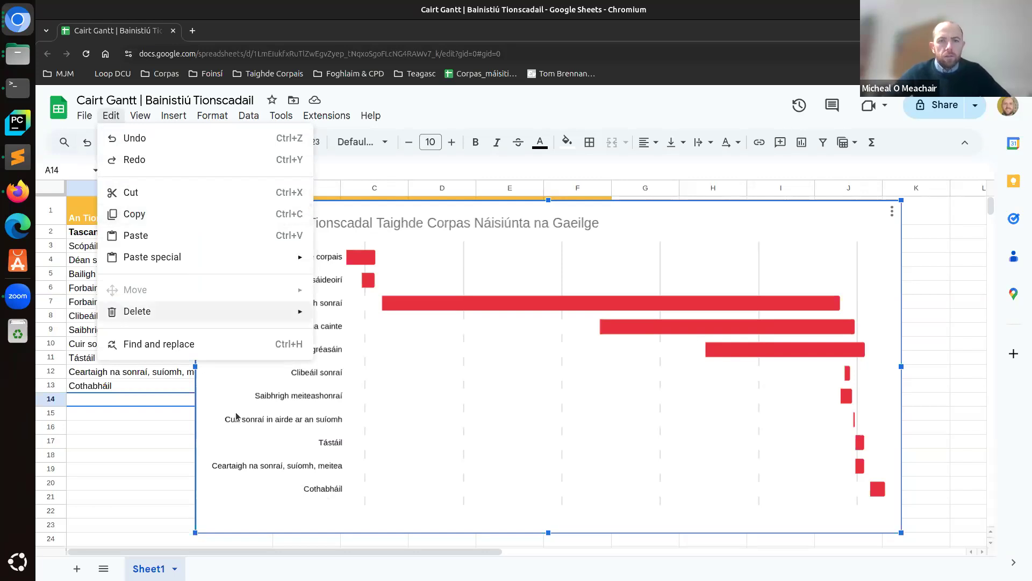
{"action": "left_click", "coordinate": [243, 522]}
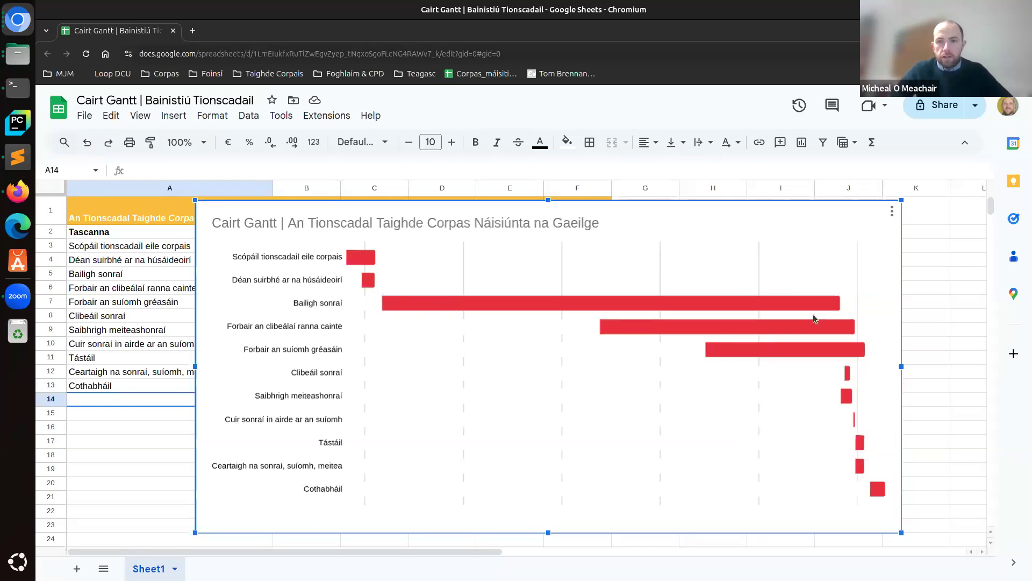
Step: Switch from the spreadsheet to the Zoom meeting window in Chromium
{"action": "left_click", "coordinate": [18, 20]}
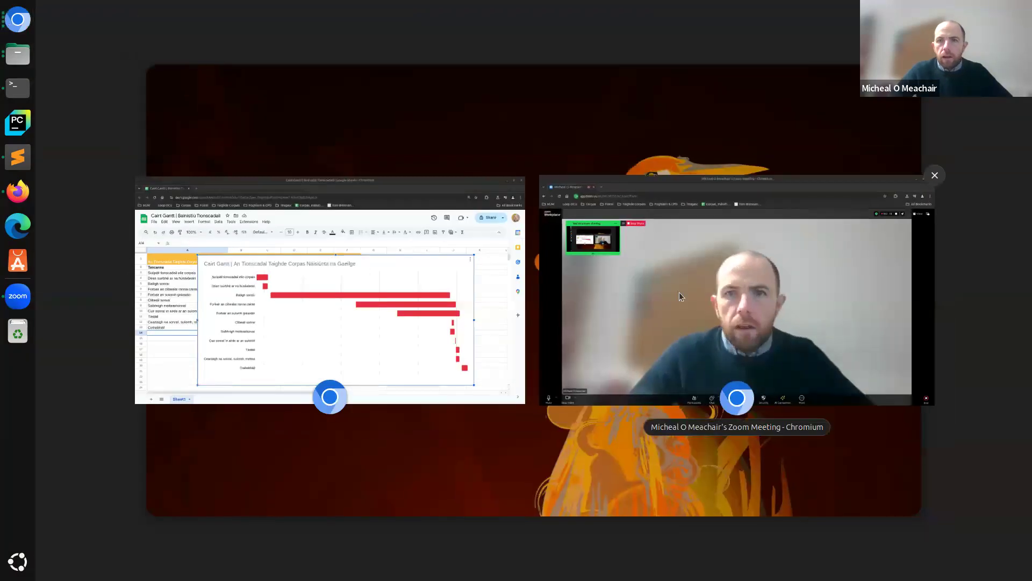
{"action": "left_click", "coordinate": [680, 292]}
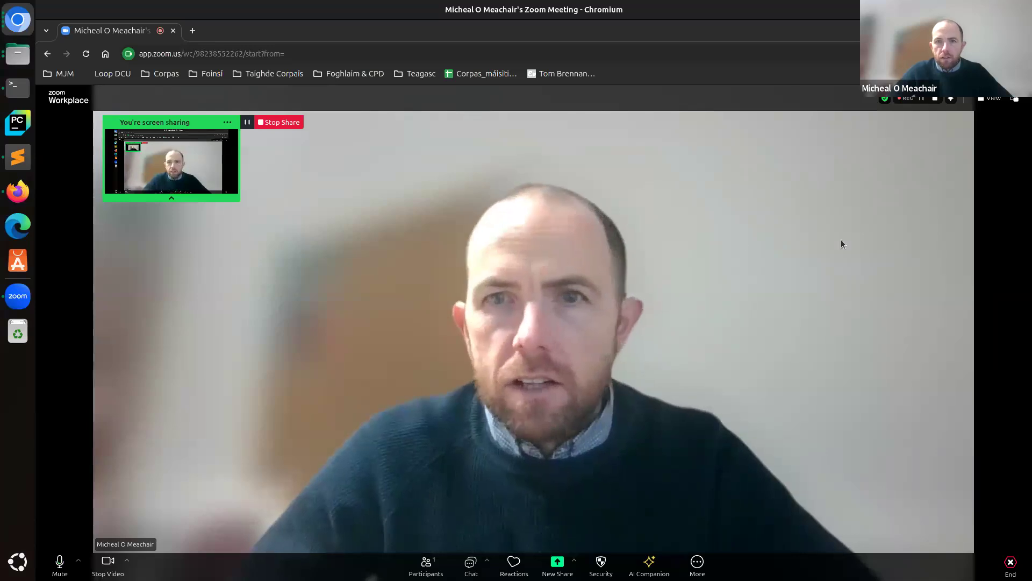